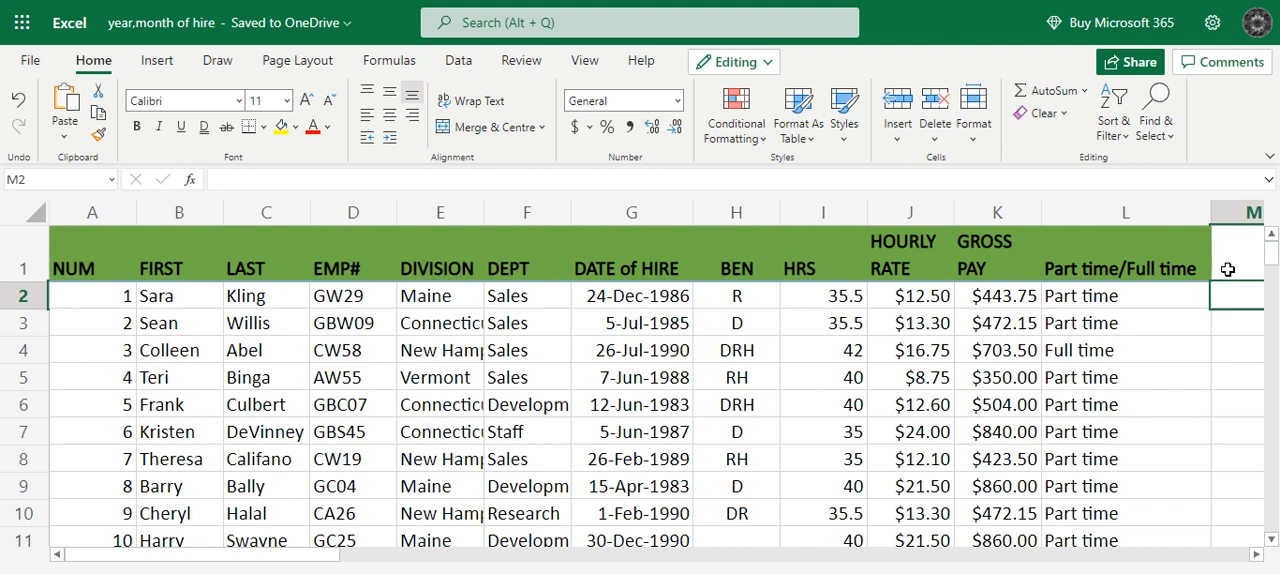
Enter the new column headers Year of Hire in M1 and Month of Hire in N1.
left_click(1227, 269)
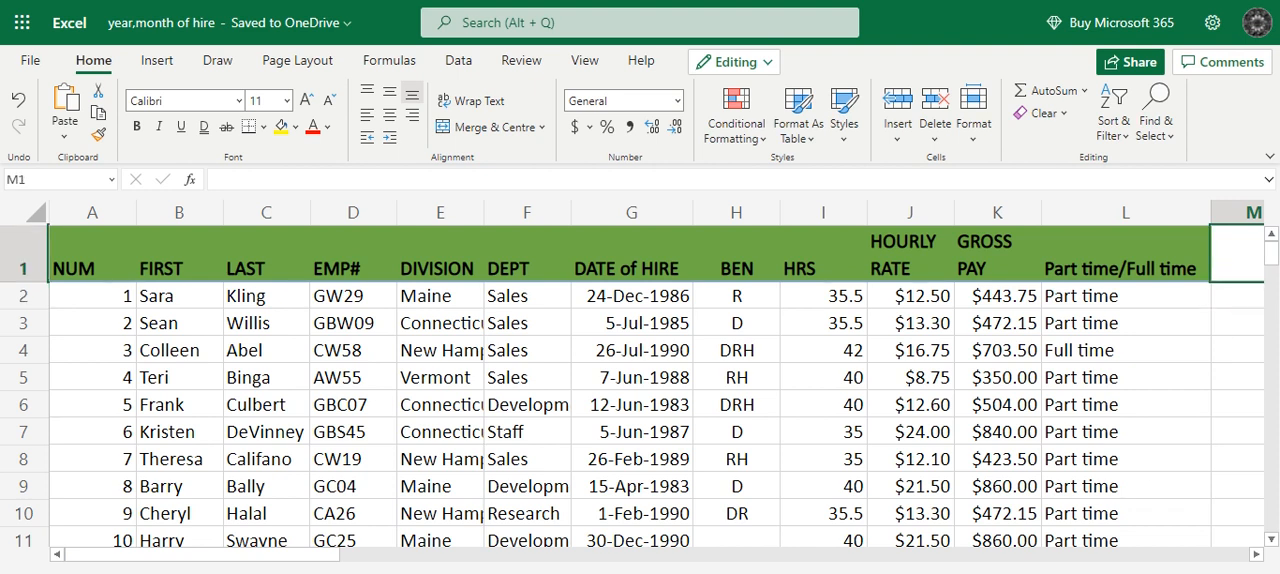
left_click_drag(331, 558, 479, 567)
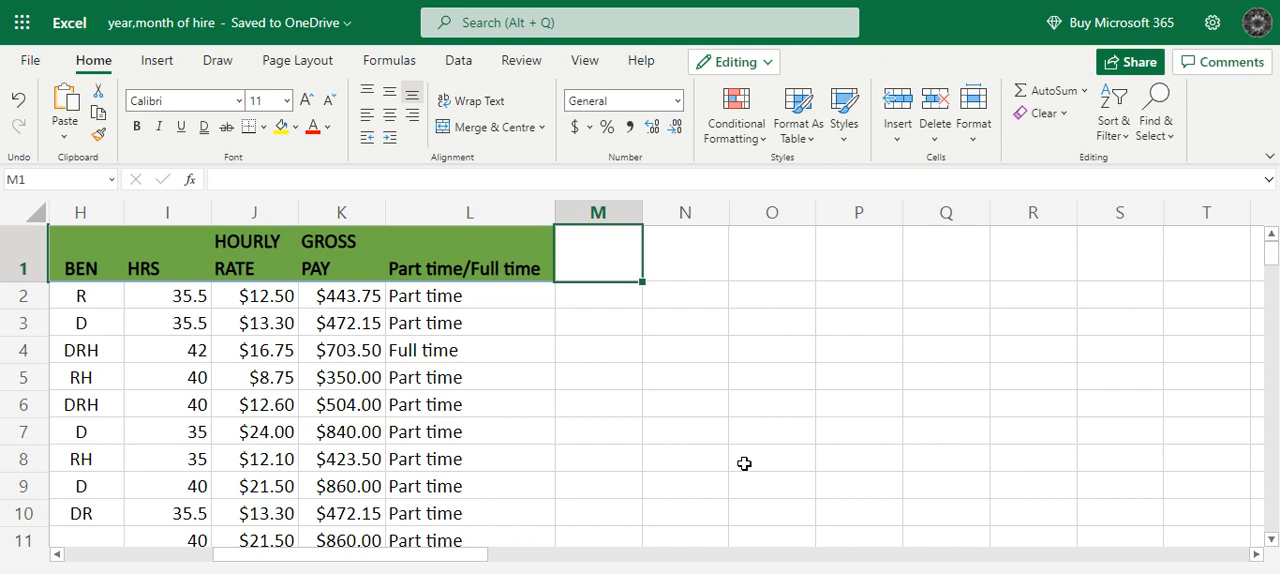
type("Year of Hire")
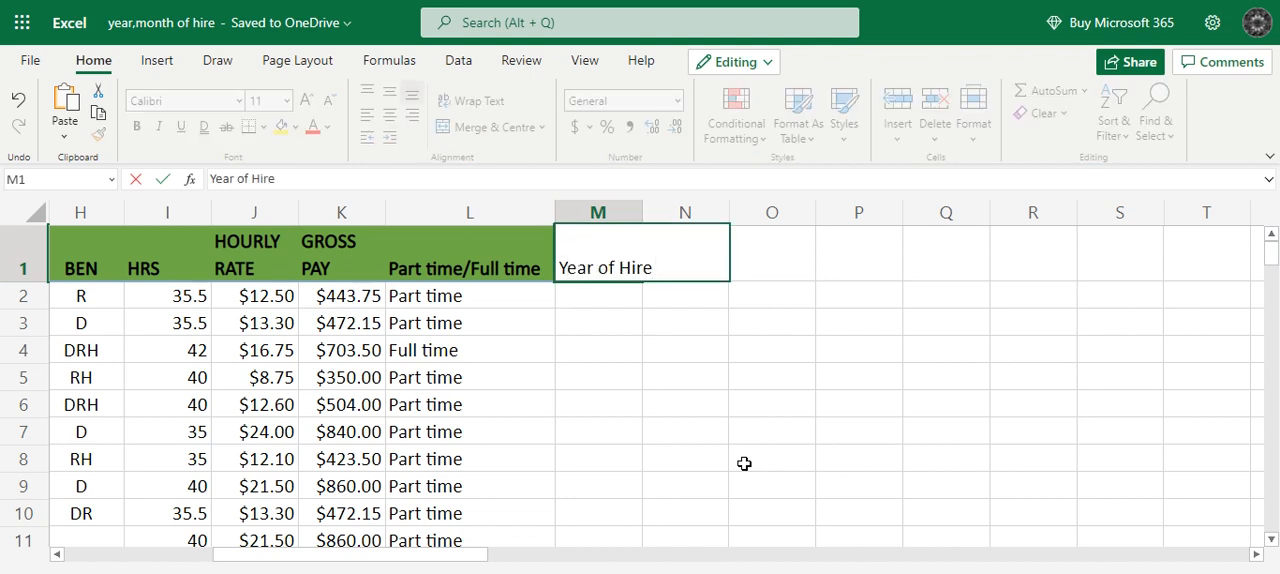
key("Tab")
type("Month of Hire")
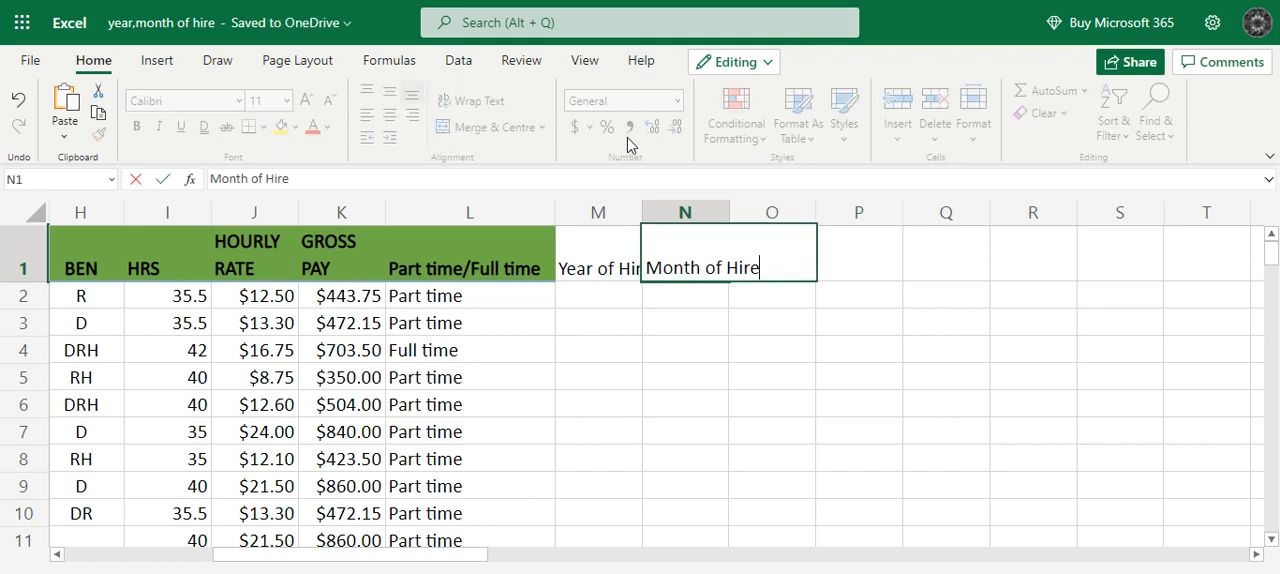
Copy the header formatting of L1 onto M1:N1 with the Format Painter.
left_click(618, 297)
left_click(609, 258)
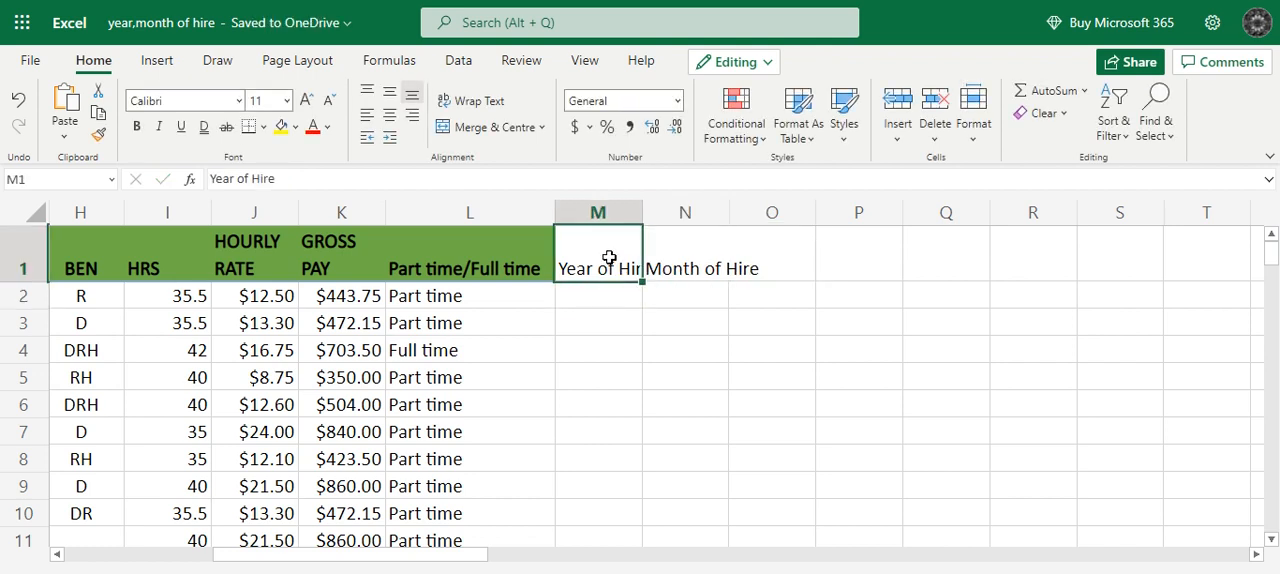
left_click(514, 252)
left_click(103, 143)
left_click_drag(598, 262, 728, 270)
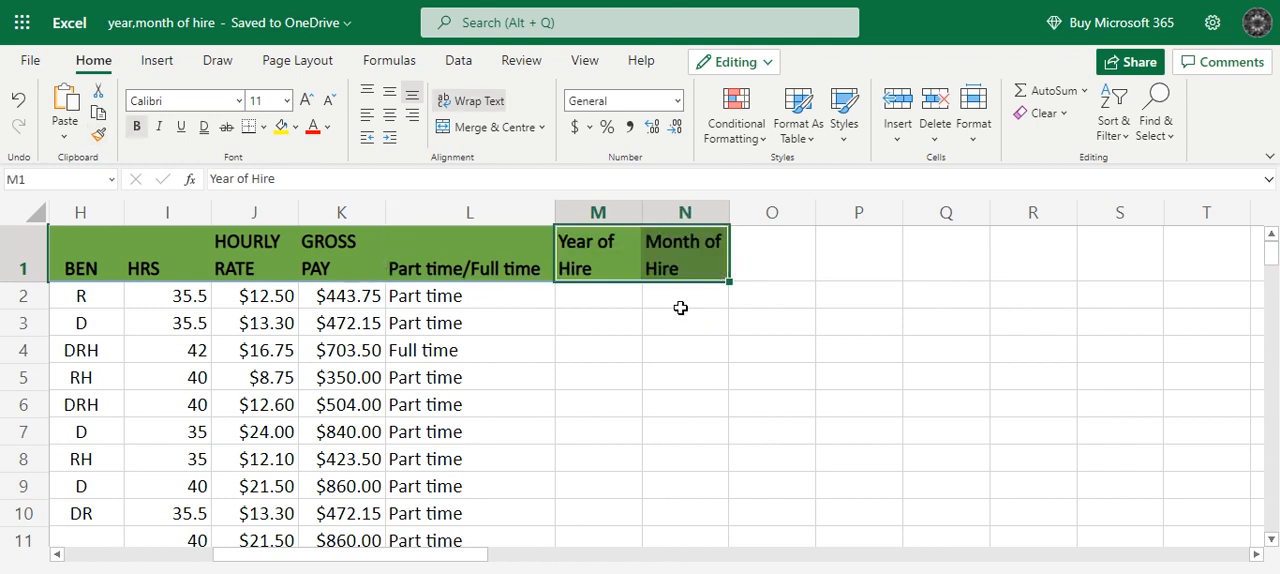
Enter the formula =YEAR(G2) in M2 to extract the first employee's hire year.
left_click(628, 301)
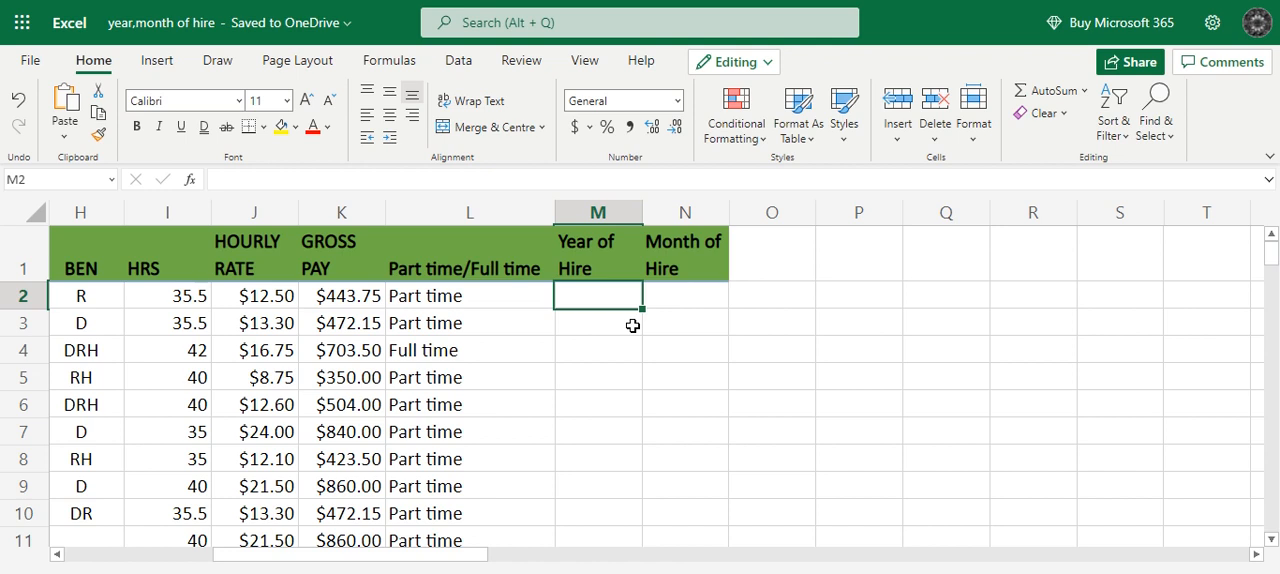
type("=year")
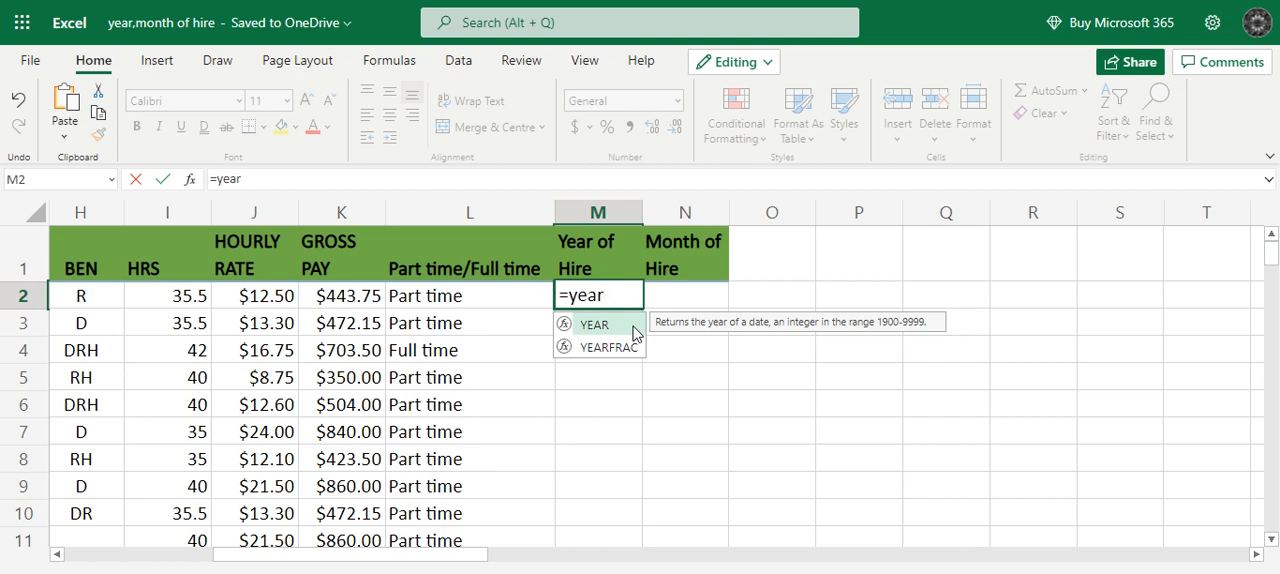
double_click(626, 325)
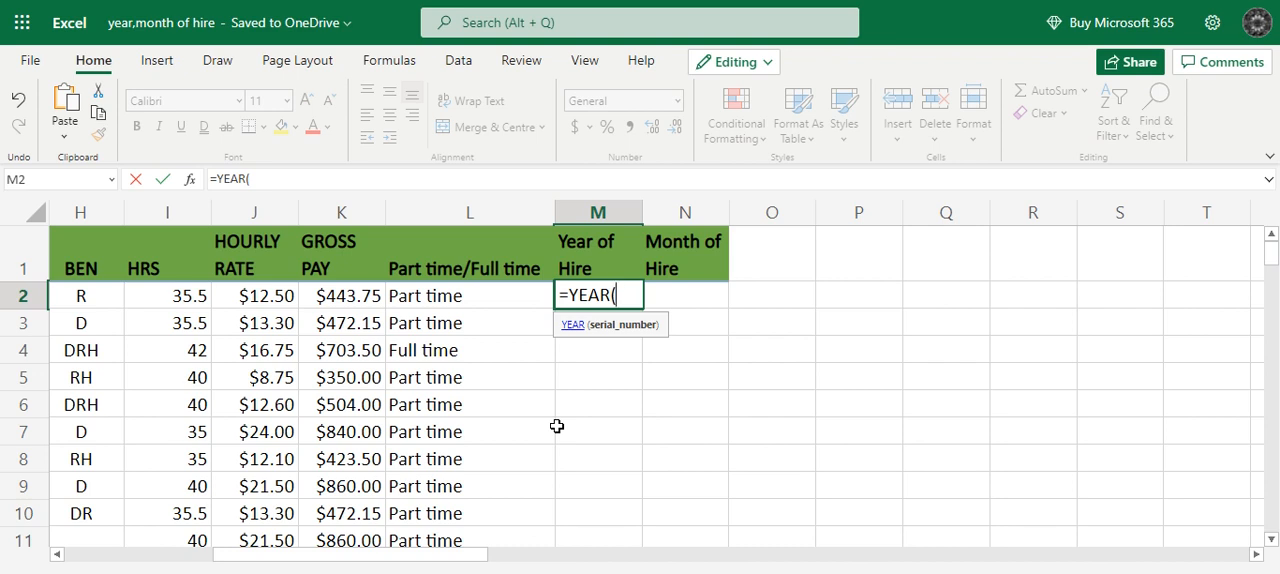
left_click_drag(471, 563, 408, 564)
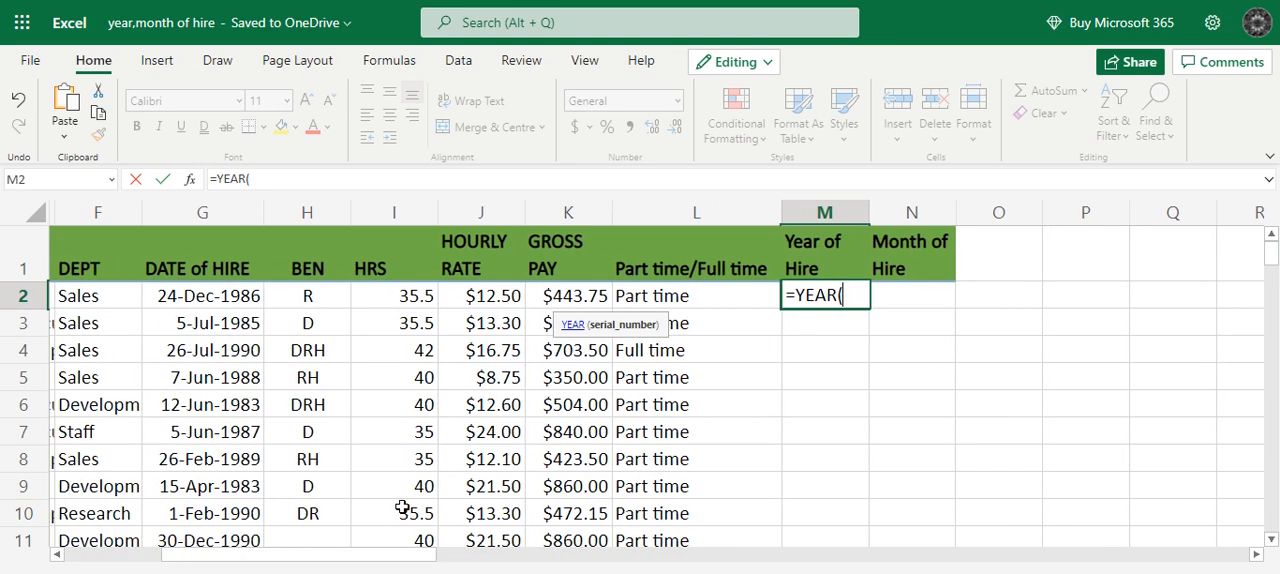
left_click(224, 308)
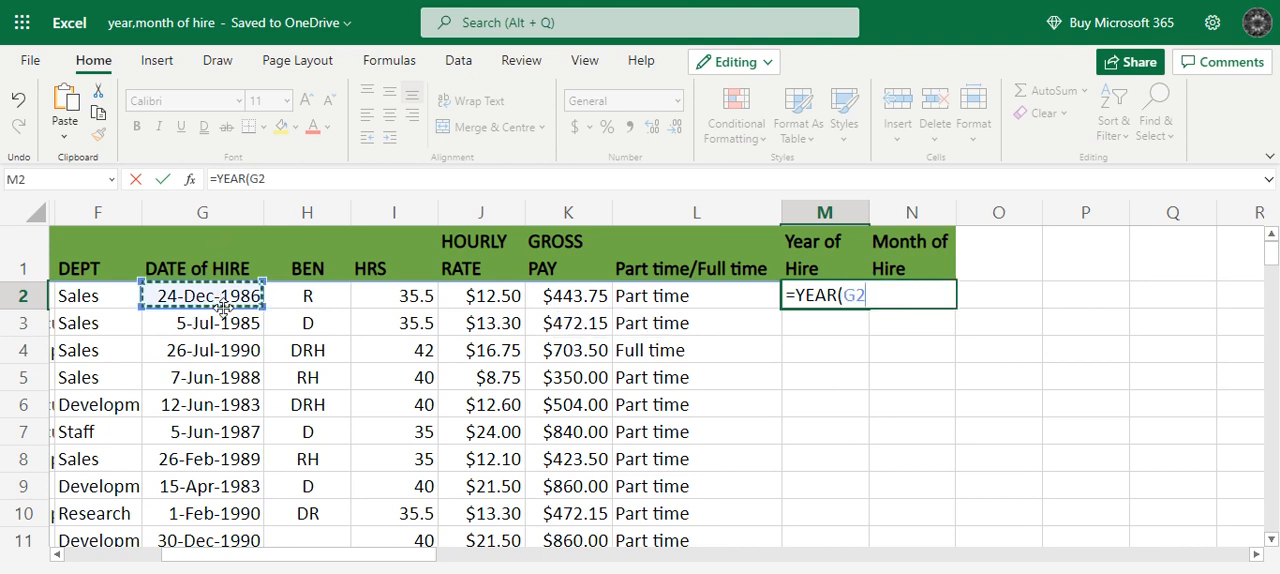
type(")")
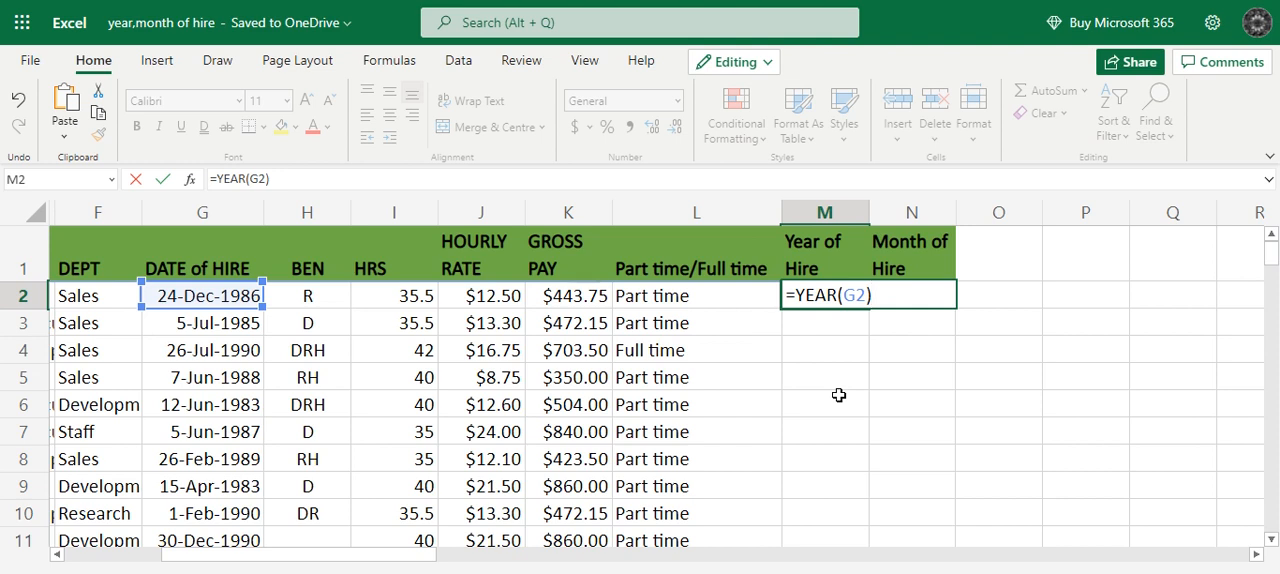
key("Return")
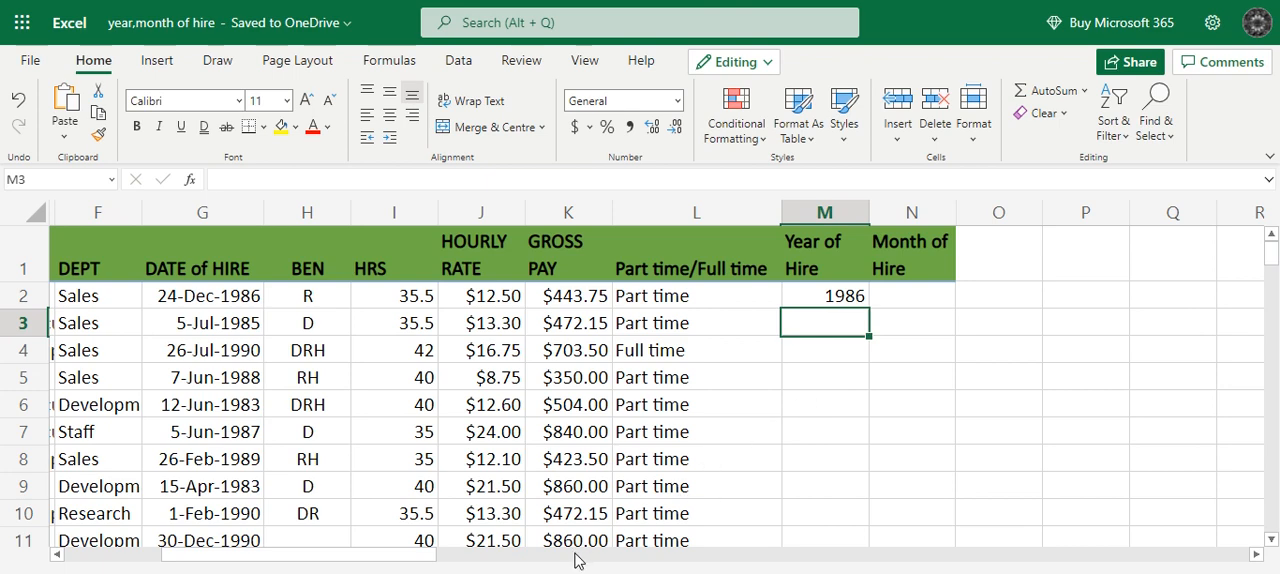
scroll(703, 372, "down", 2)
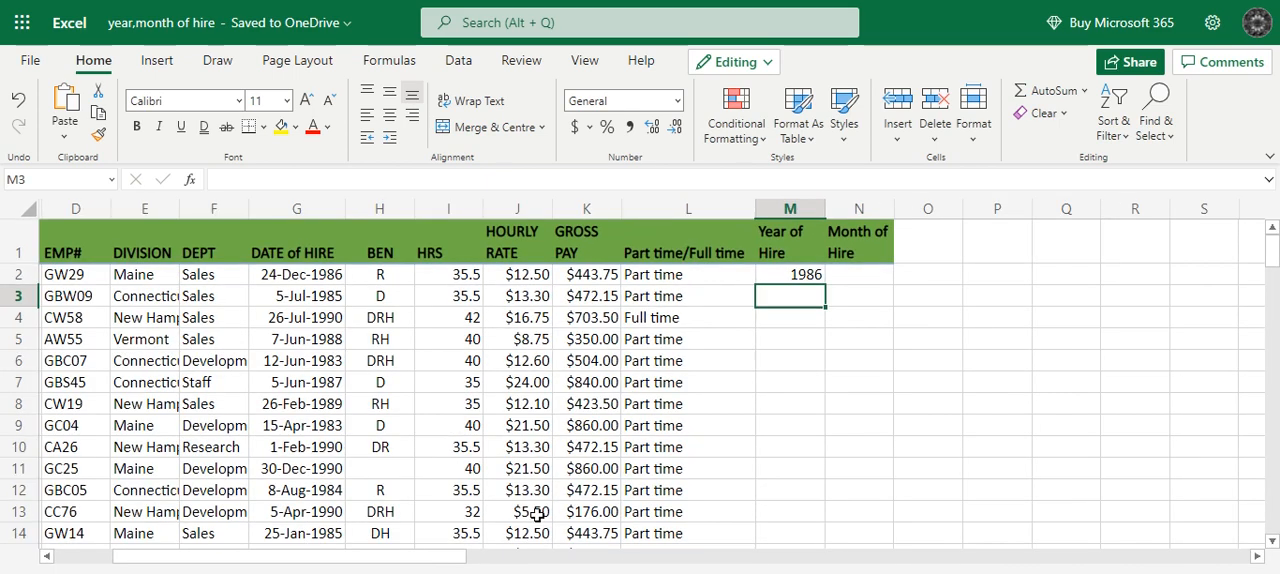
scroll(630, 389, "down", 2)
scroll(575, 398, "up", 1)
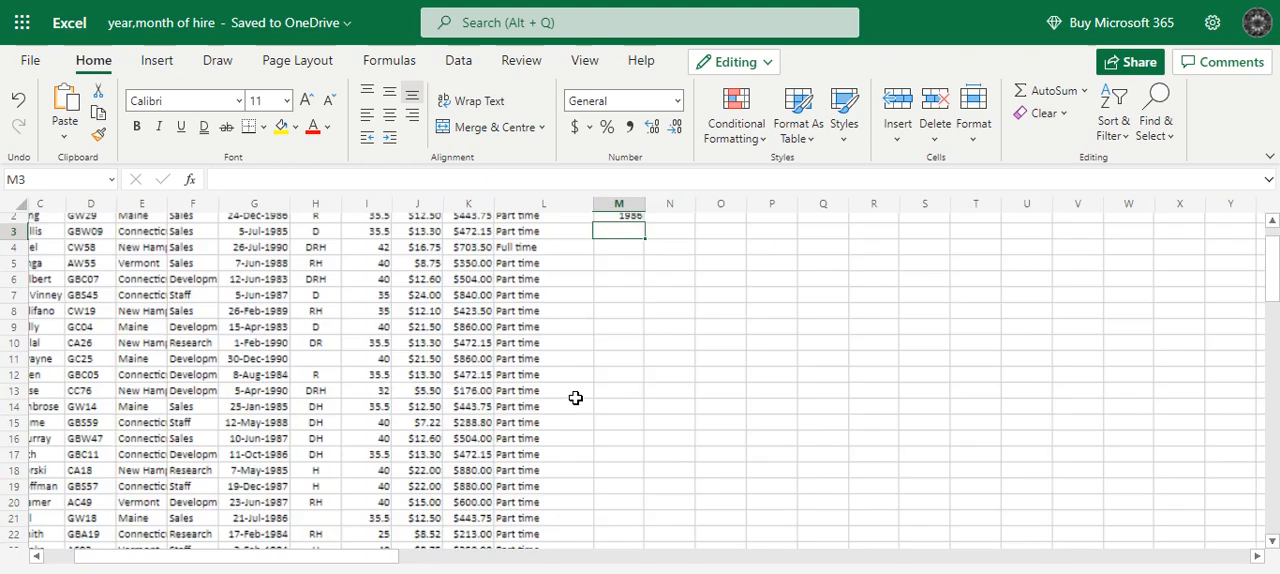
scroll(645, 398, "up", 2)
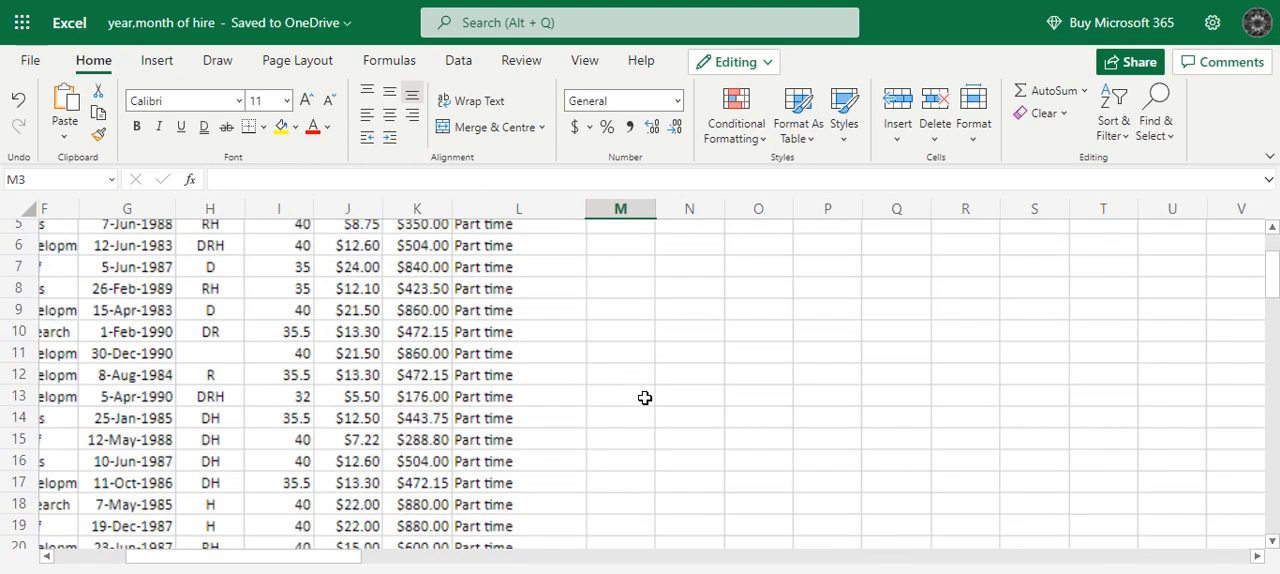
left_click_drag(1273, 274, 1274, 247)
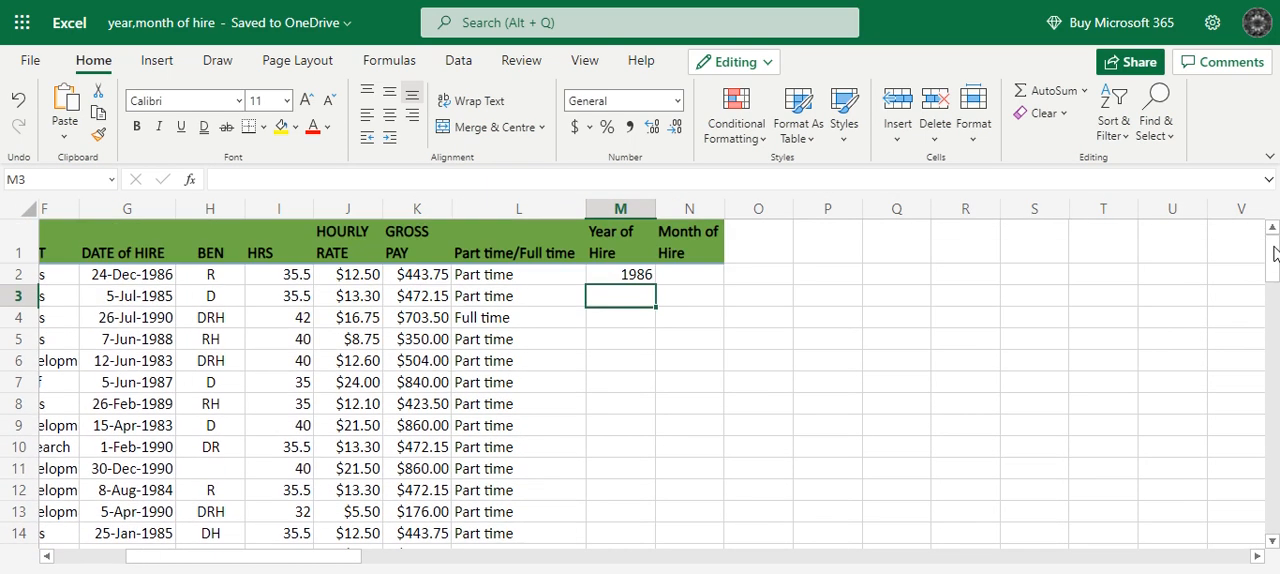
Fill the YEAR formula in M2 down the column for all employee rows.
left_click_drag(352, 565, 294, 560)
left_click(158, 280)
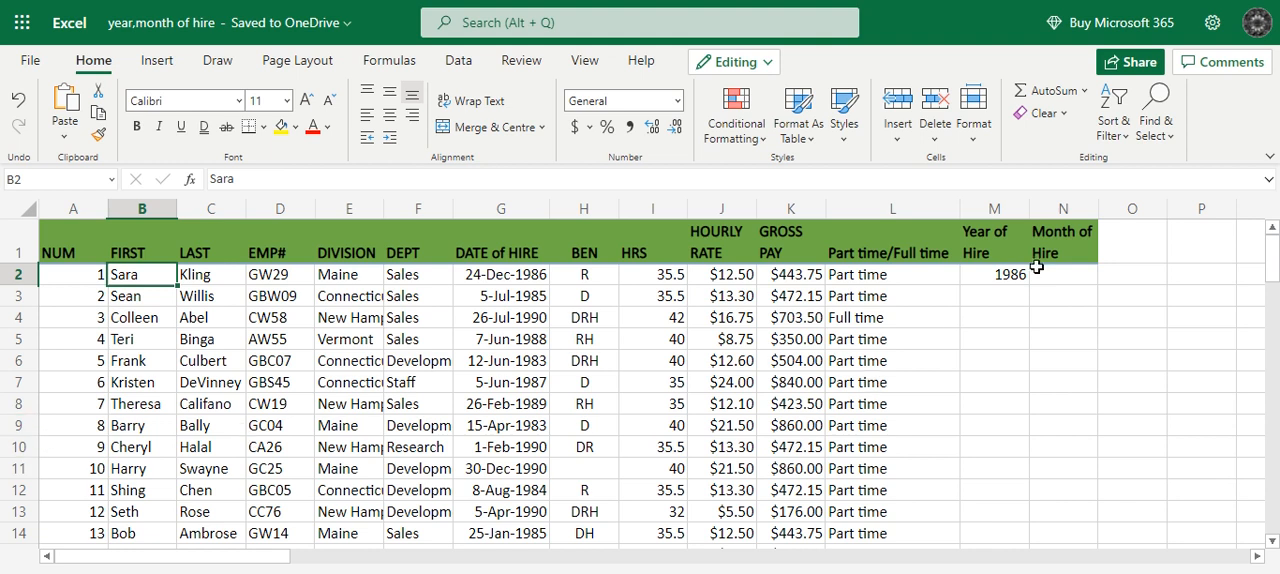
left_click(1004, 280)
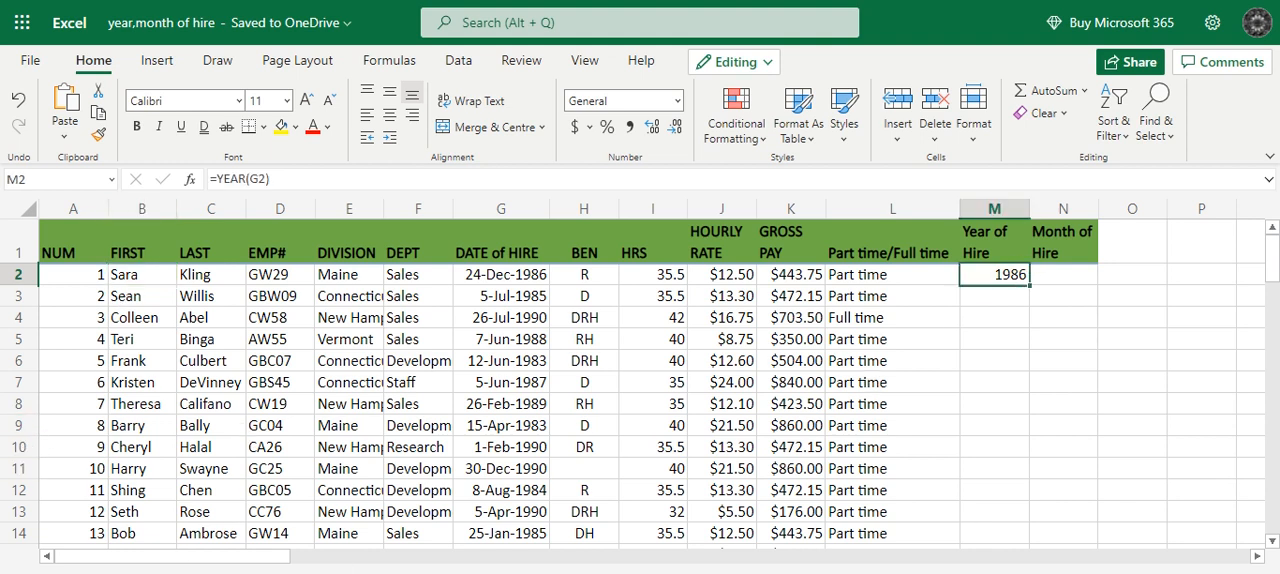
left_click(1007, 299)
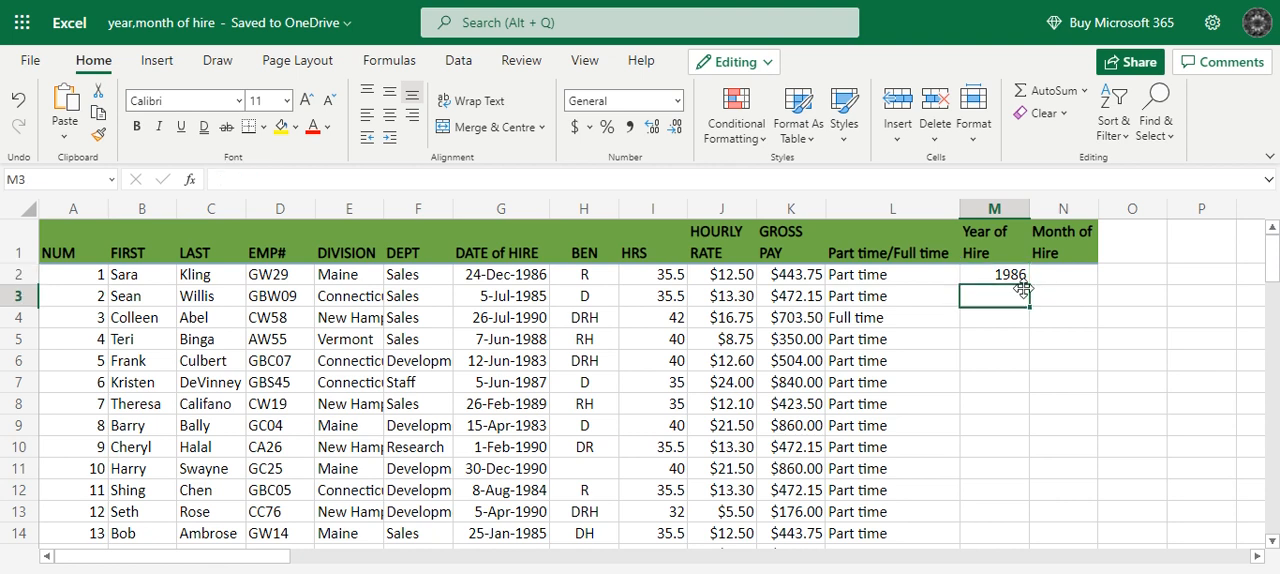
left_click(996, 320)
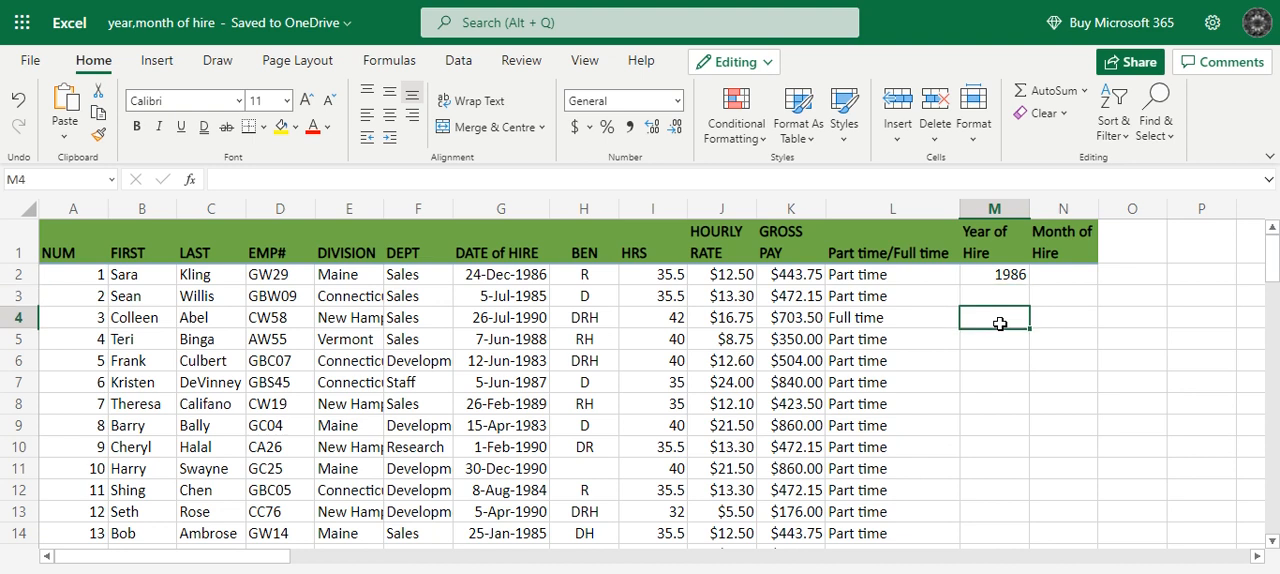
left_click(1010, 262)
left_click(1010, 280)
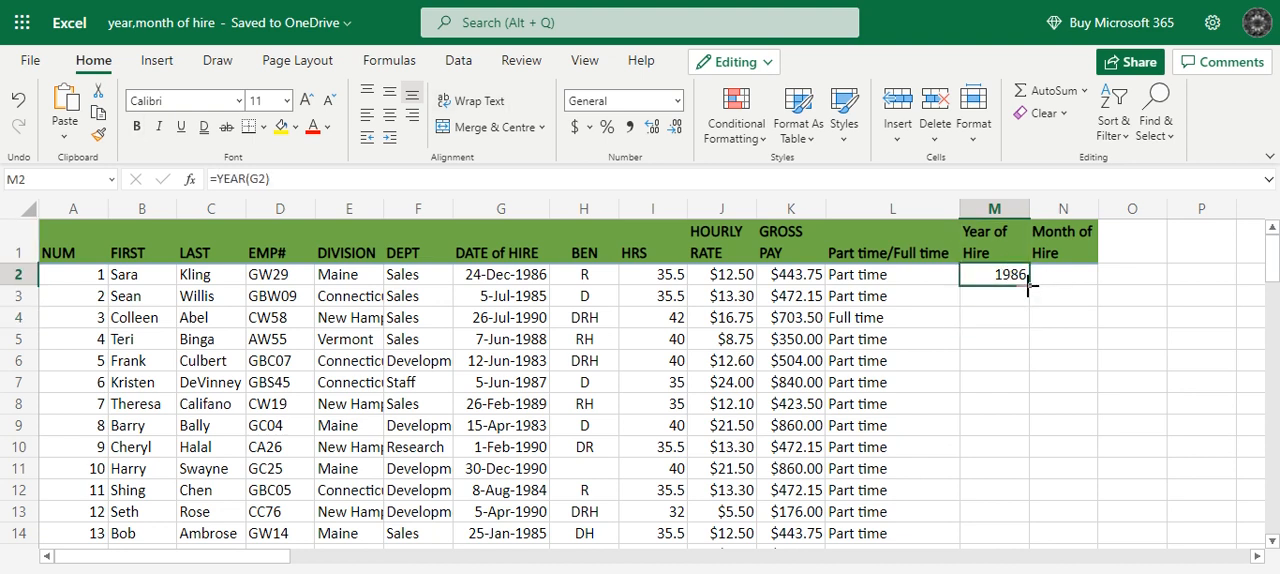
double_click(1029, 286)
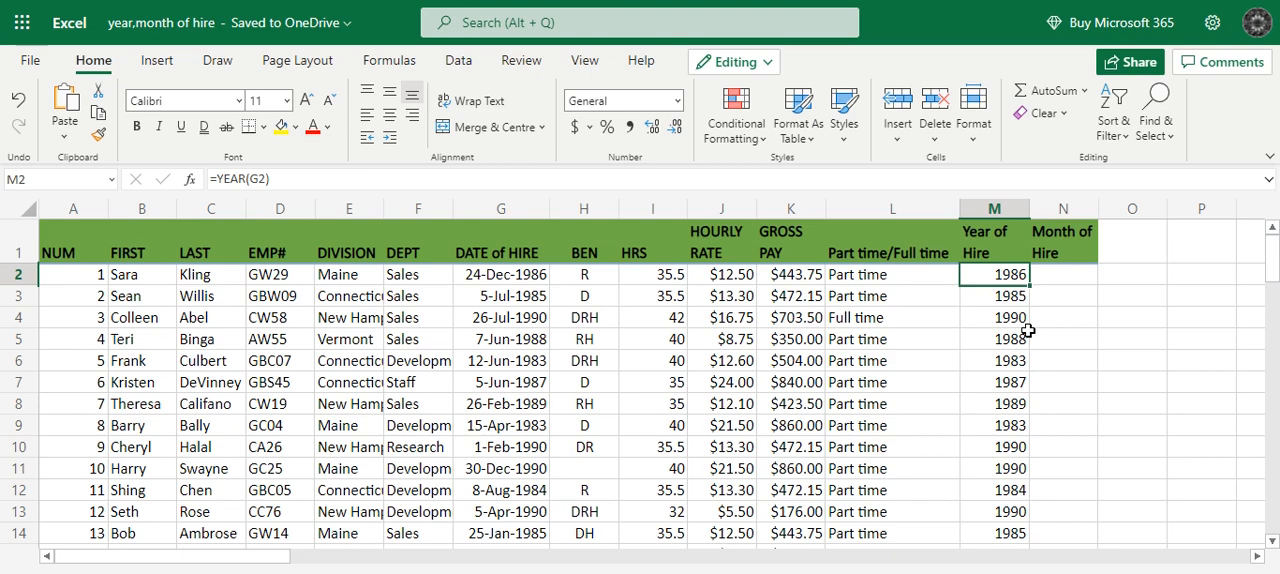
scroll(1017, 476, "down", 5)
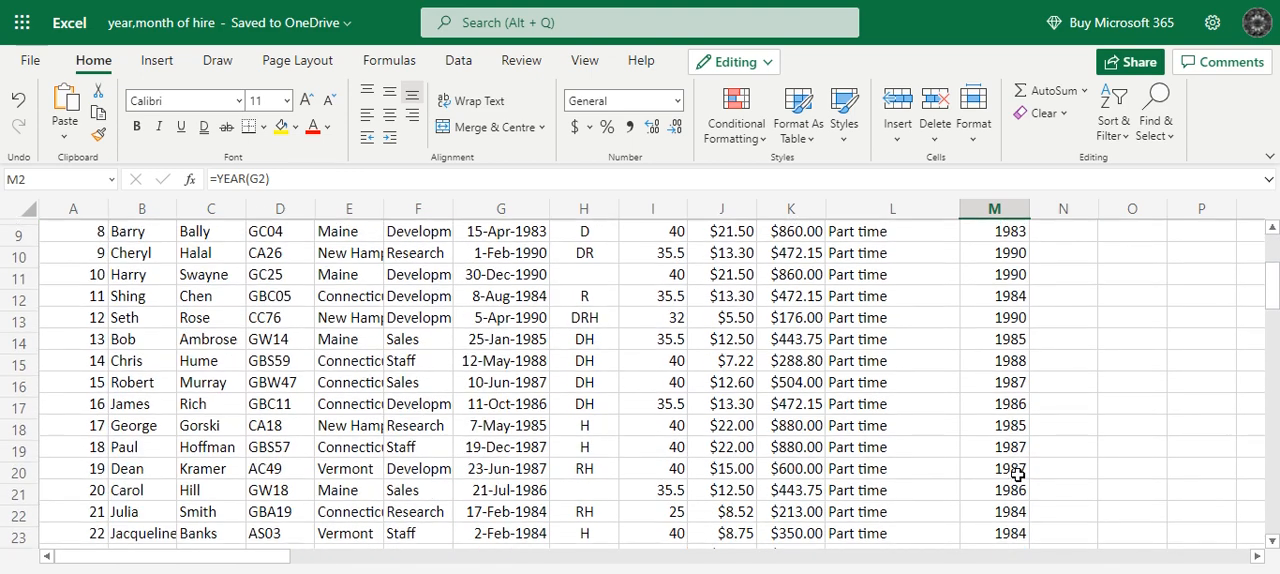
scroll(1013, 478, "down", 9)
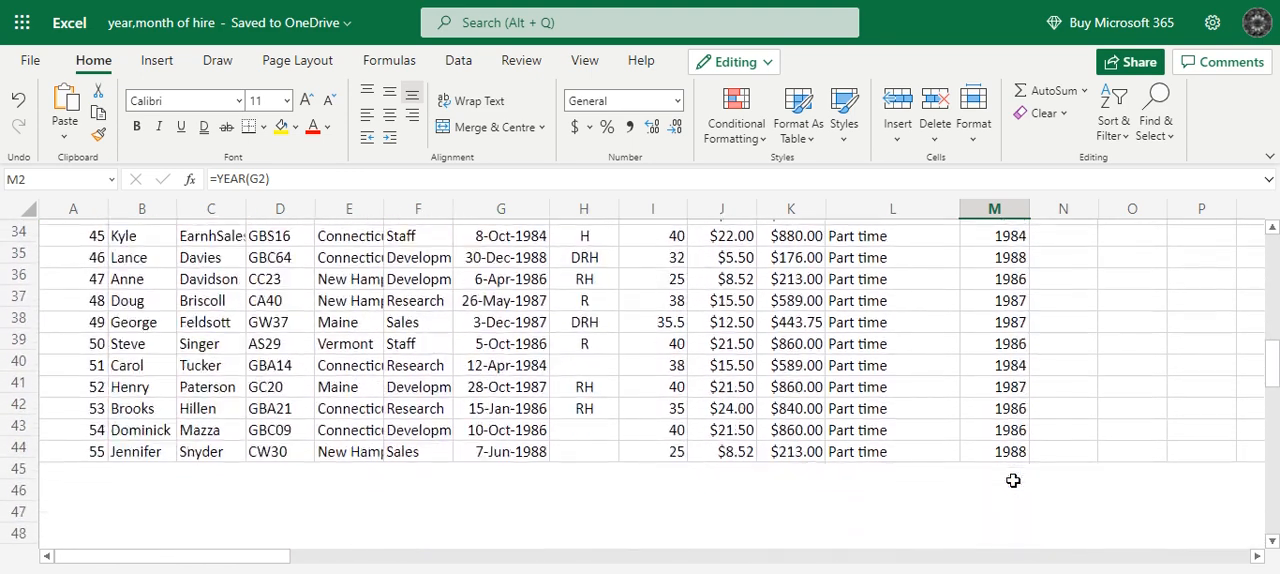
scroll(1013, 483, "up", 3)
scroll(1013, 483, "up", 12)
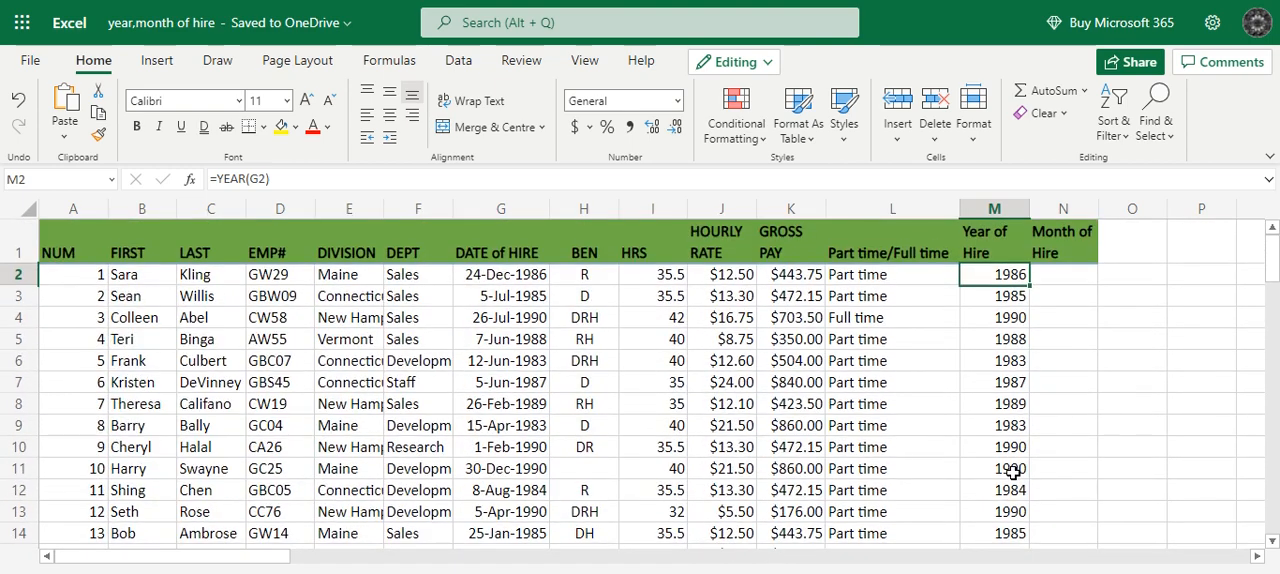
Enter the formula =MONTH(G2) in N2 to extract the first employee's hire month.
left_click(1060, 279)
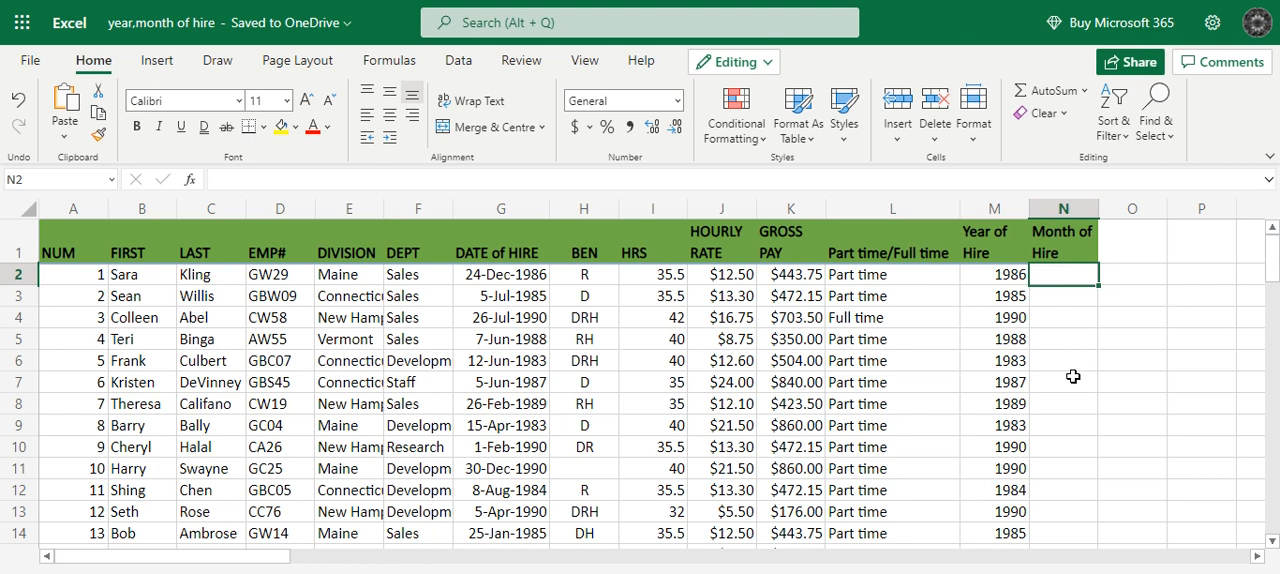
type("=")
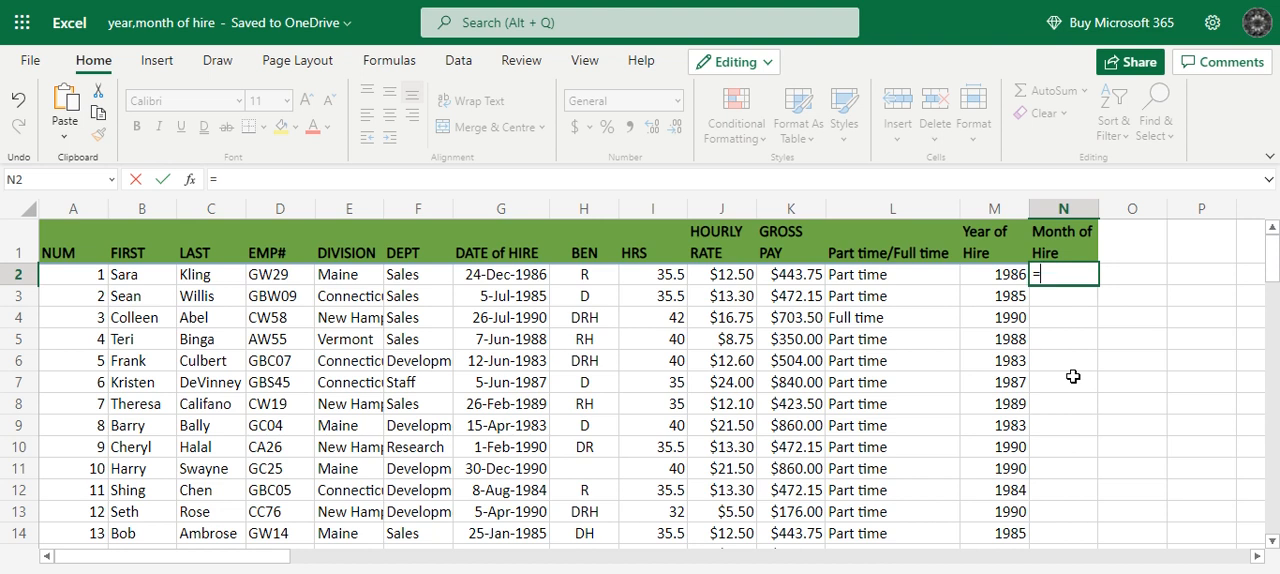
type("Month")
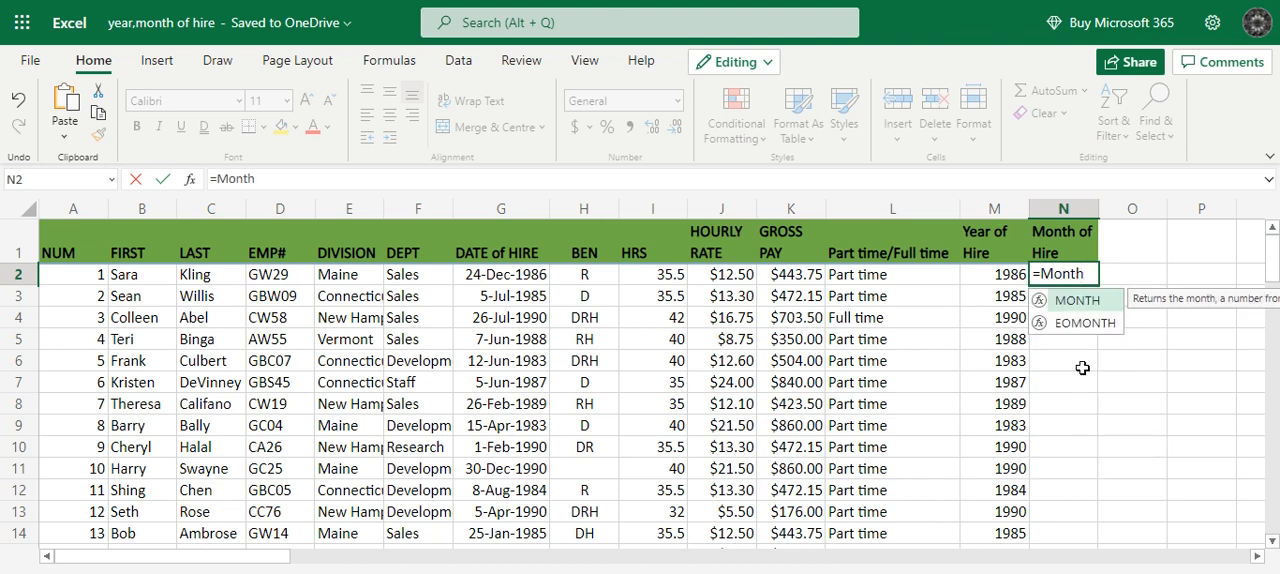
double_click(1072, 301)
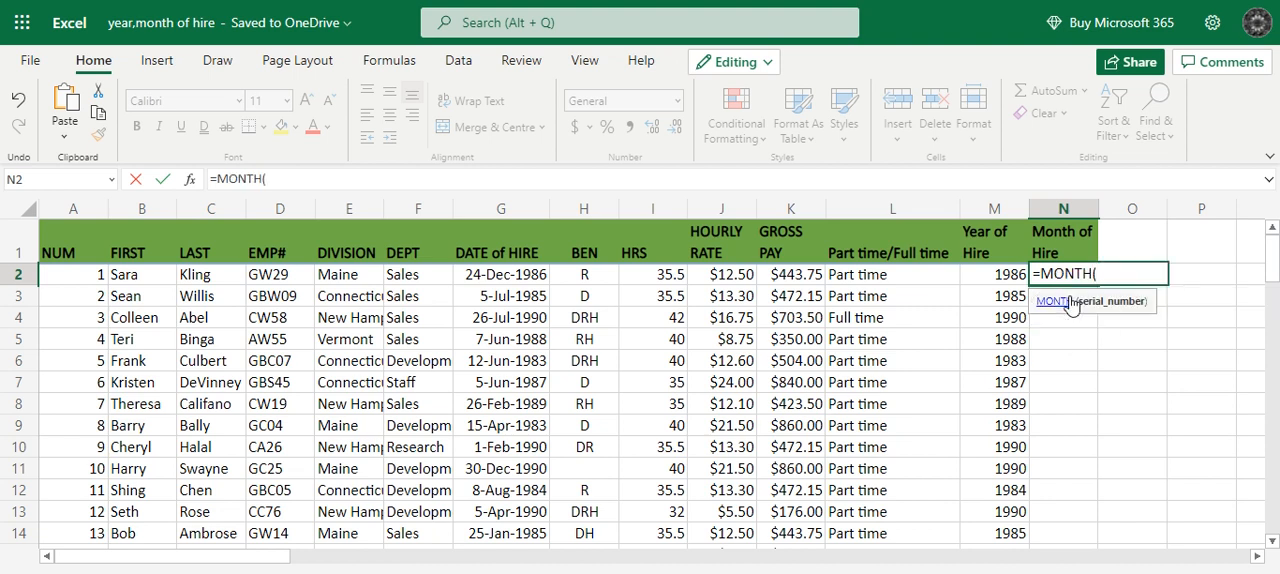
left_click(512, 280)
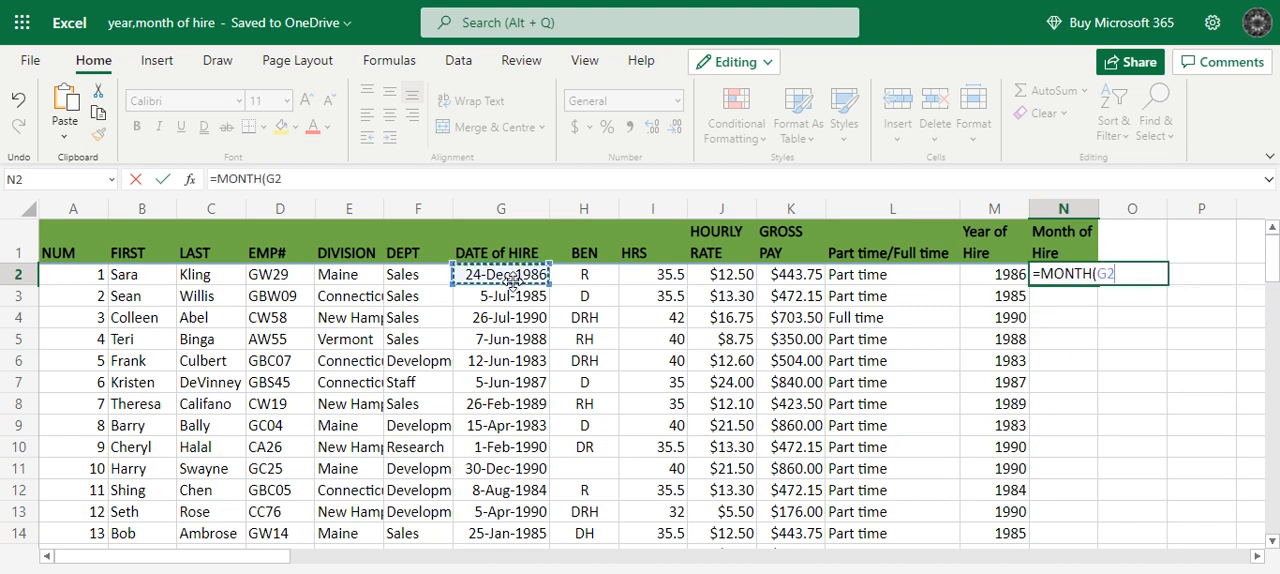
type(")")
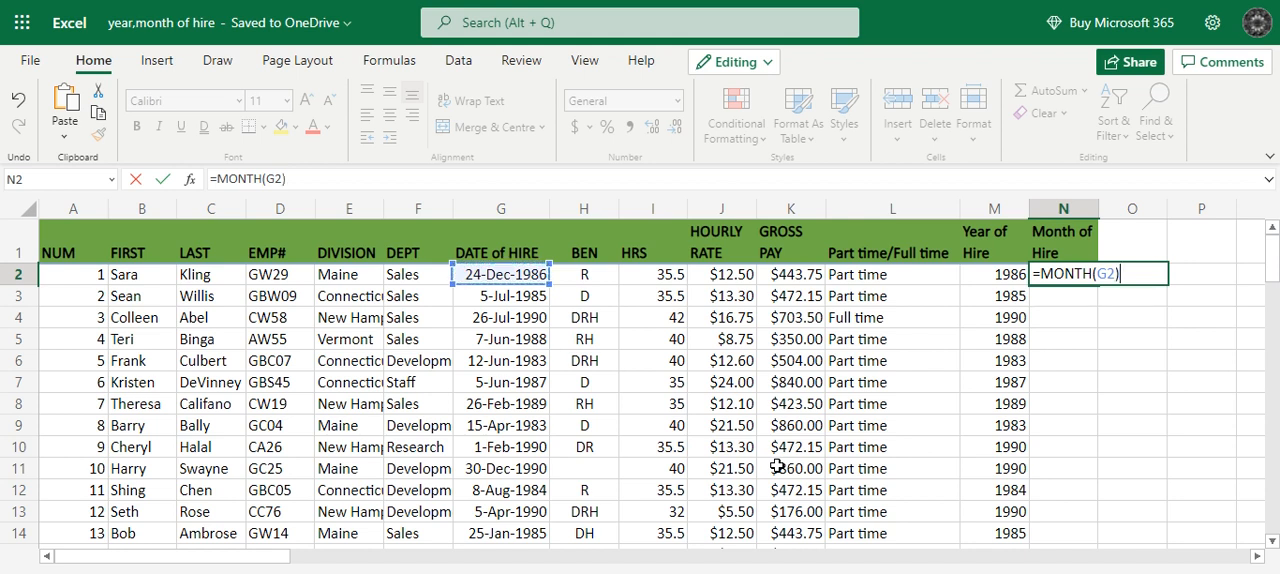
key("Return")
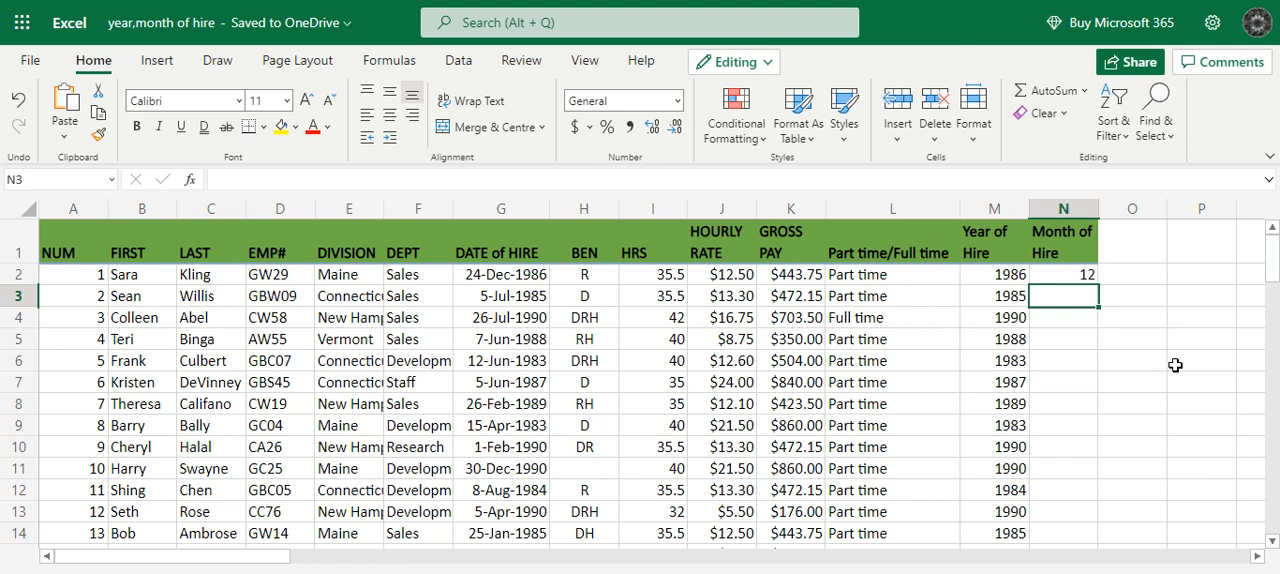
Replace the formula in N2 with =TEXT(G2,"mmmm") to show the full month name of the hire date.
left_click(1084, 279)
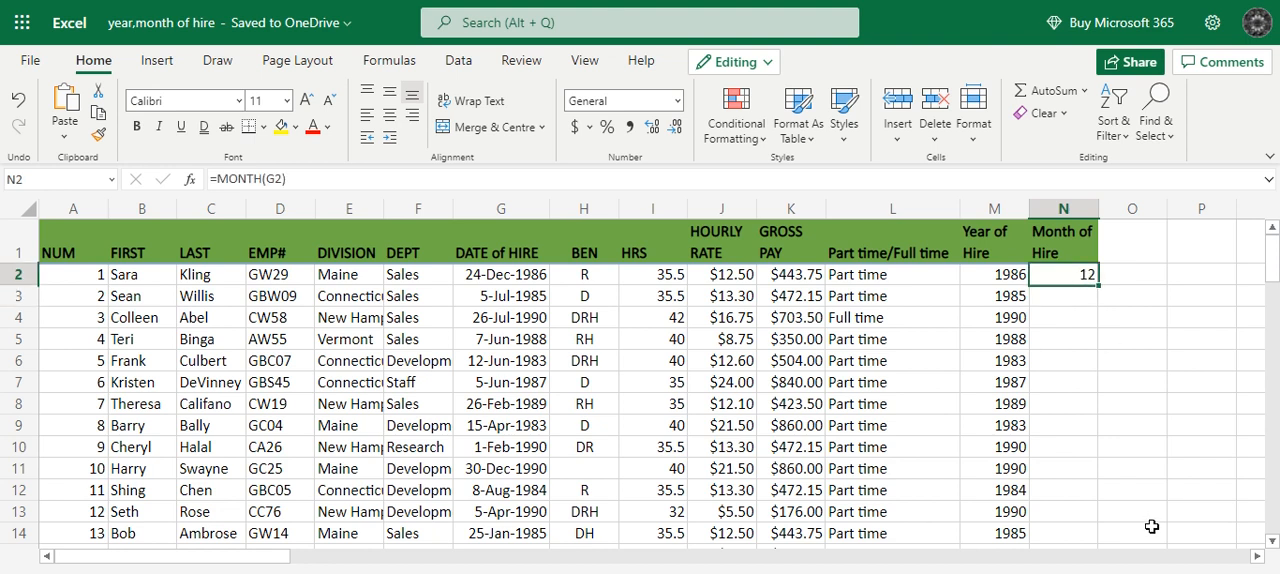
key("BackSpace")
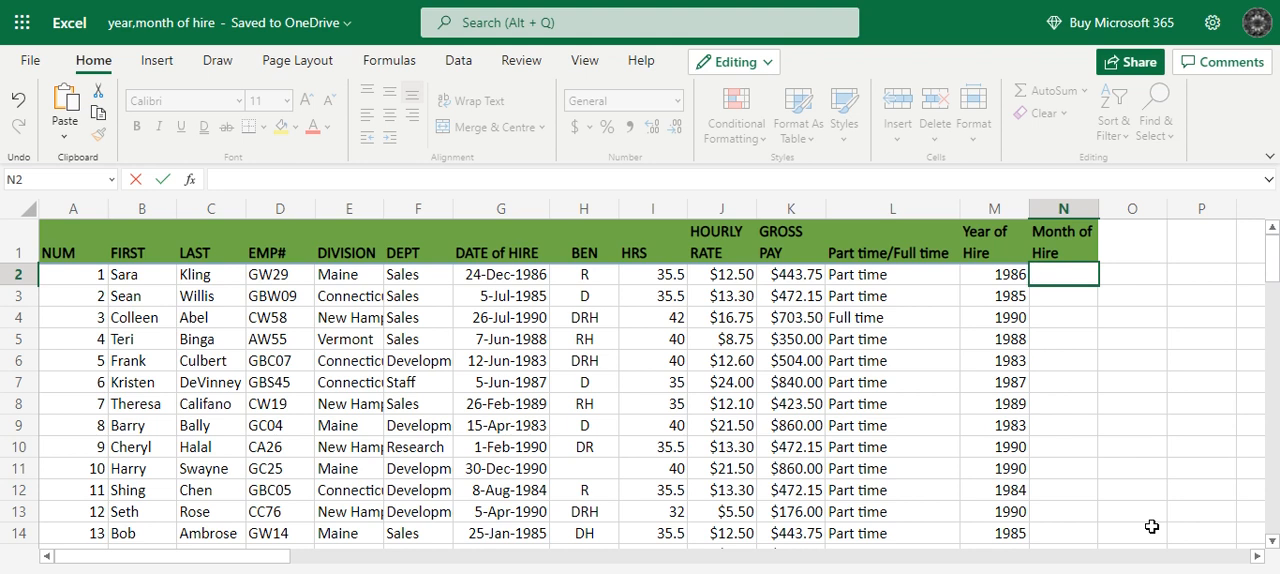
type("=text")
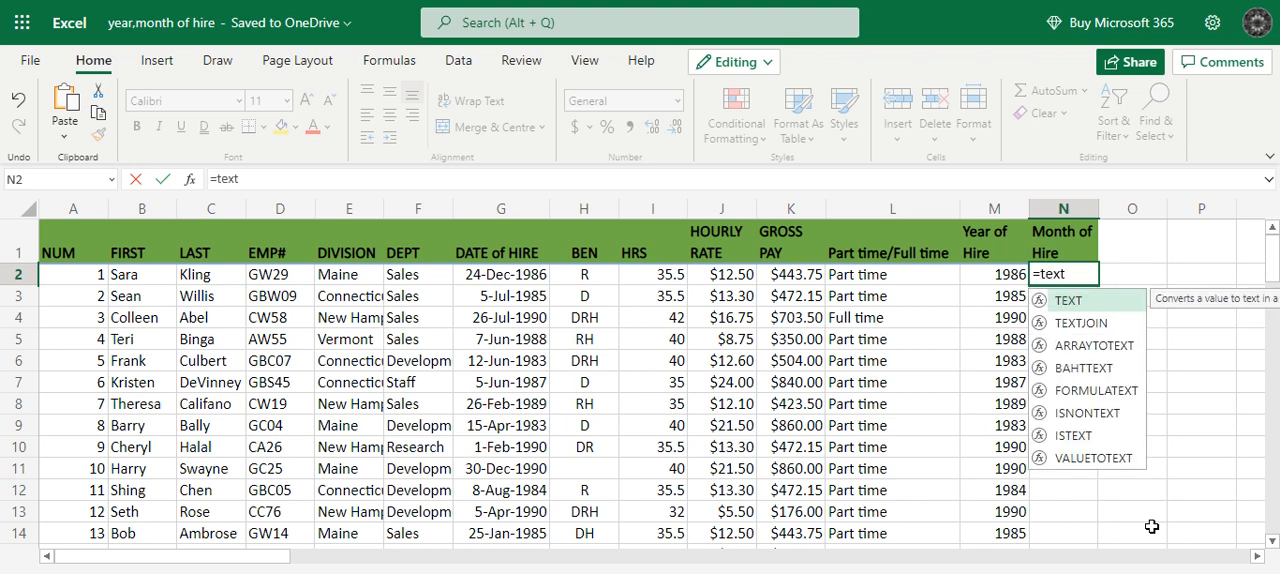
double_click(1071, 299)
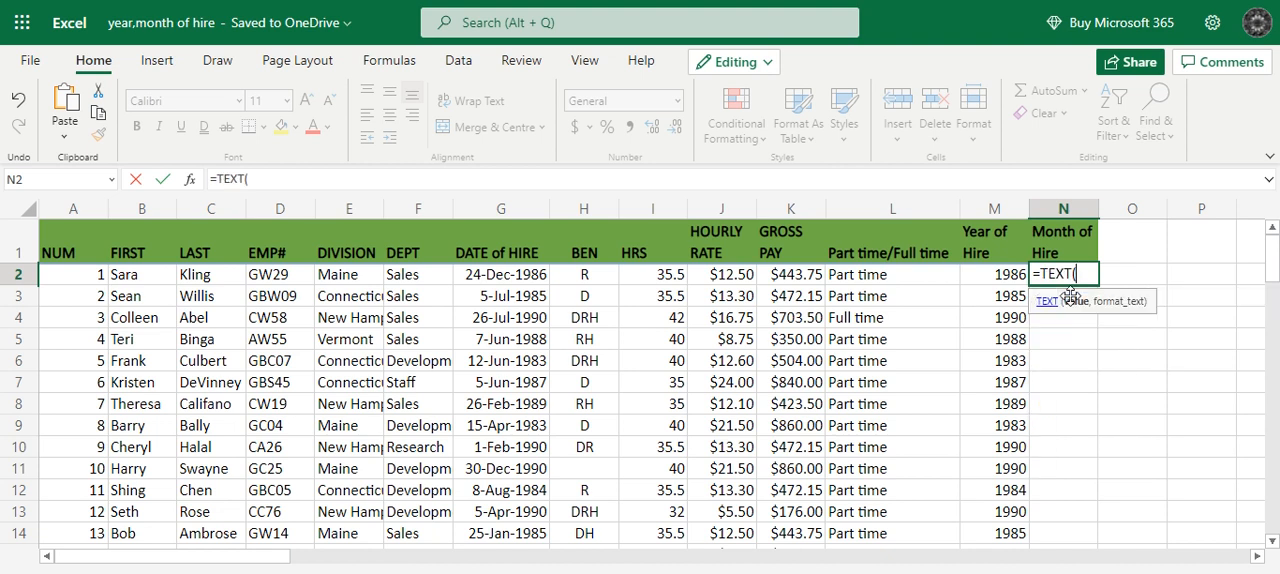
left_click(521, 275)
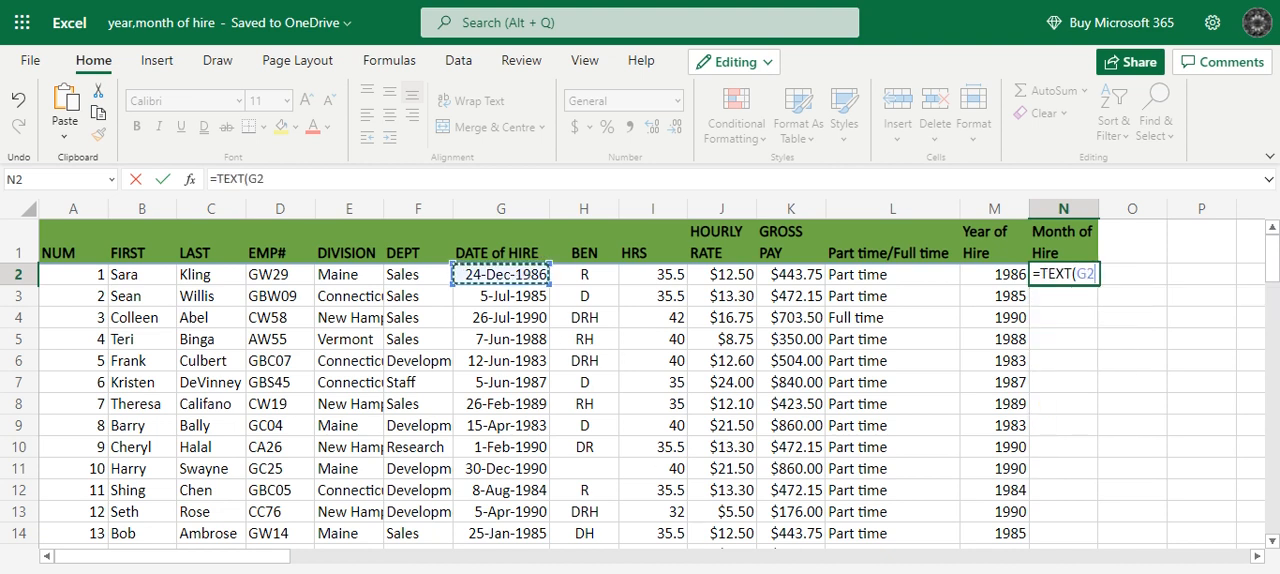
type(",")
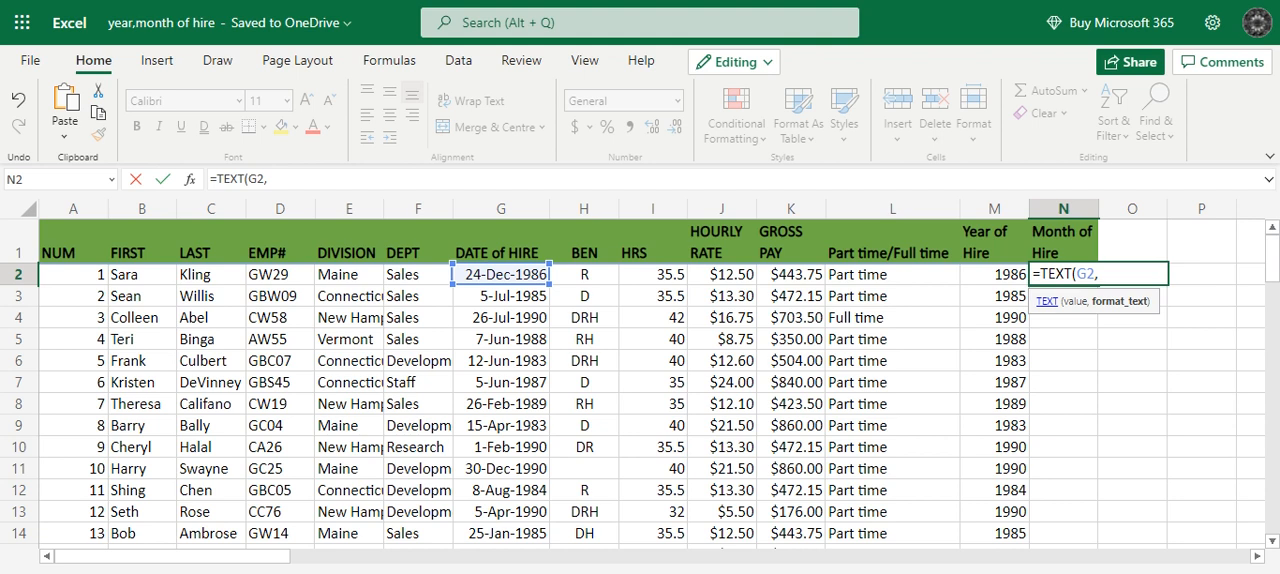
type("\"mmmm")
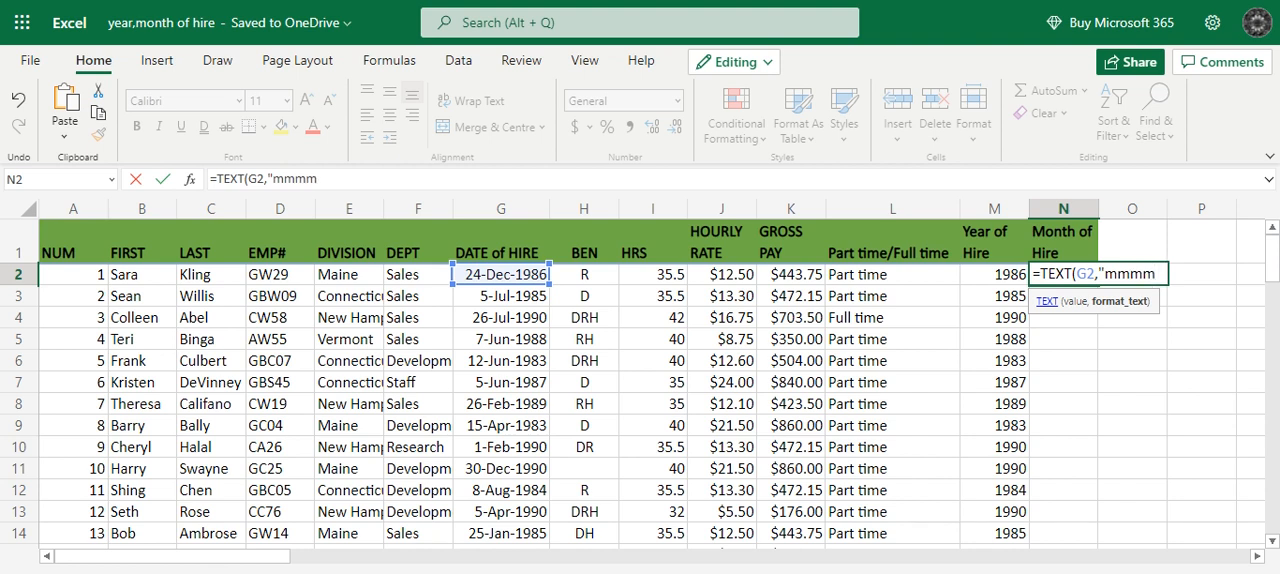
type("\"")
type(")")
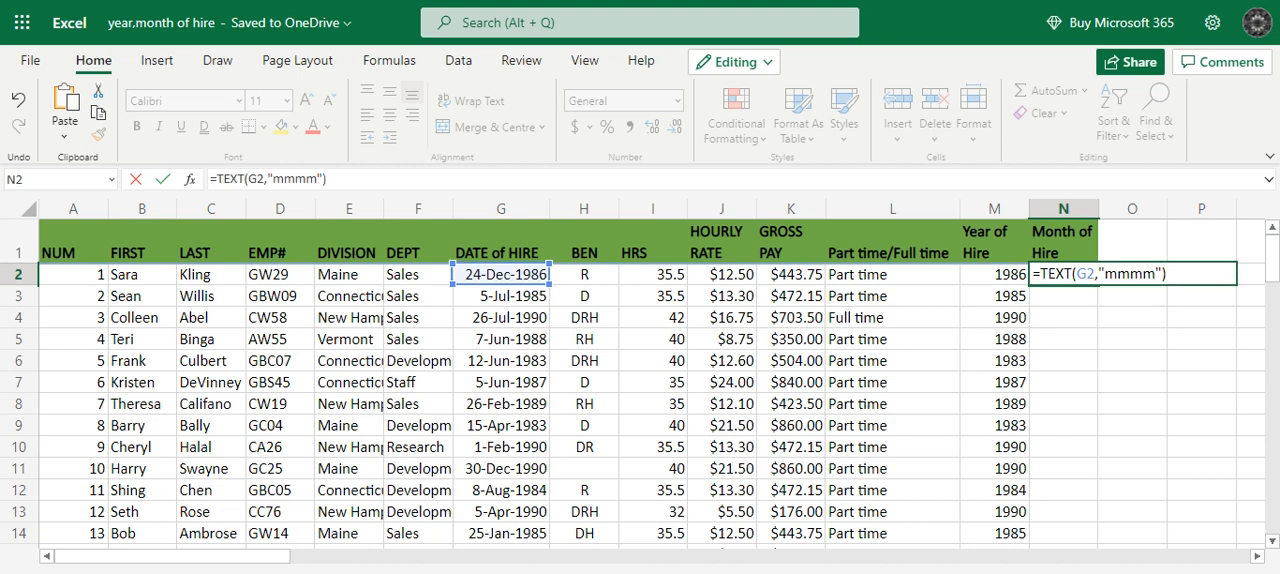
key("Return")
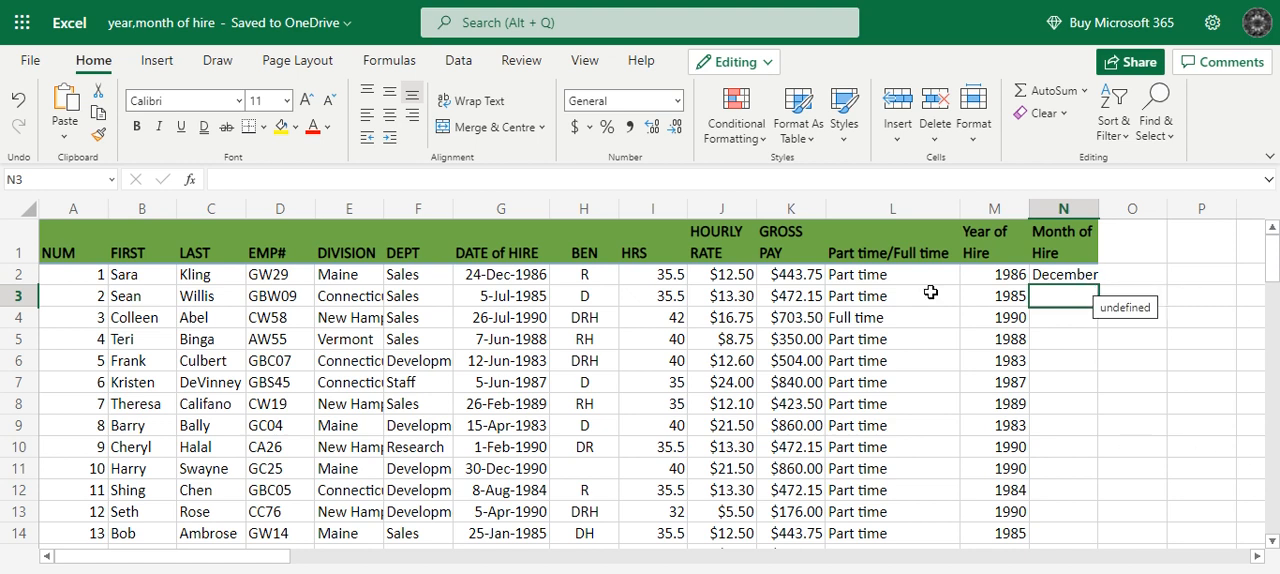
Fill the TEXT formula in N2 down the Month of Hire column for all employee rows.
left_click(1020, 277)
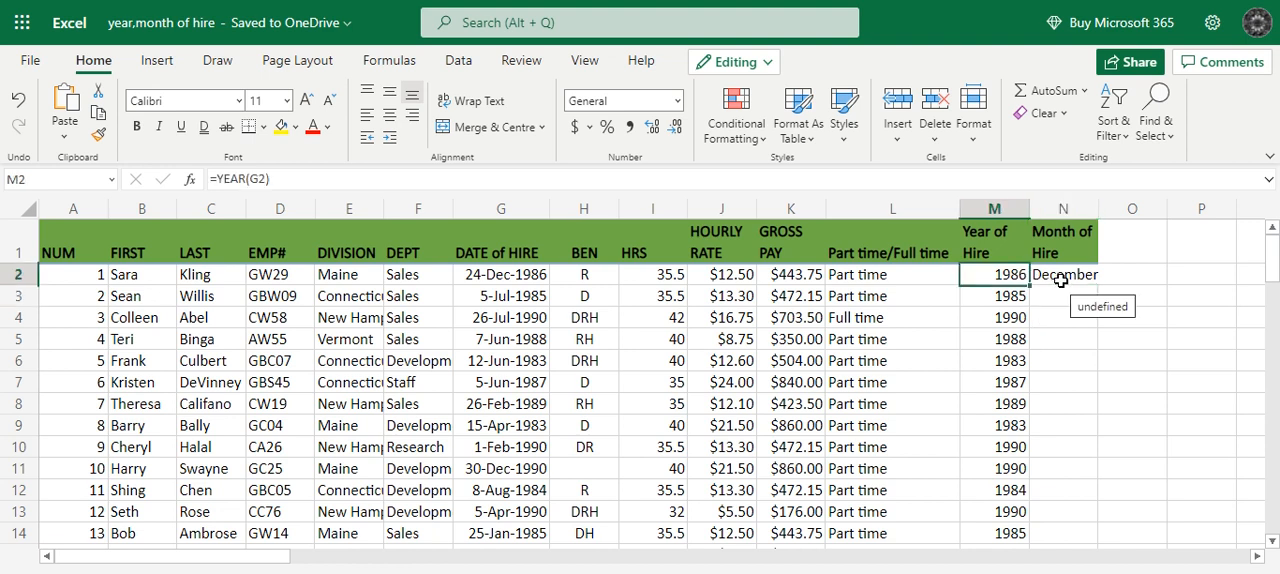
left_click(1061, 281)
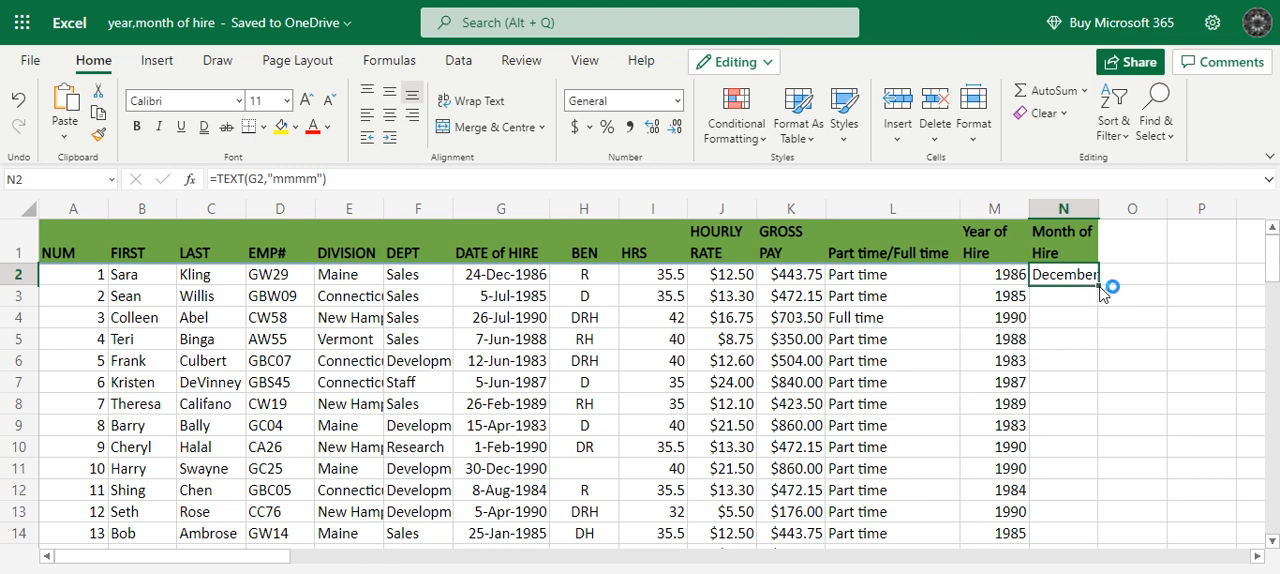
double_click(1098, 287)
scroll(1050, 362, "down", 19)
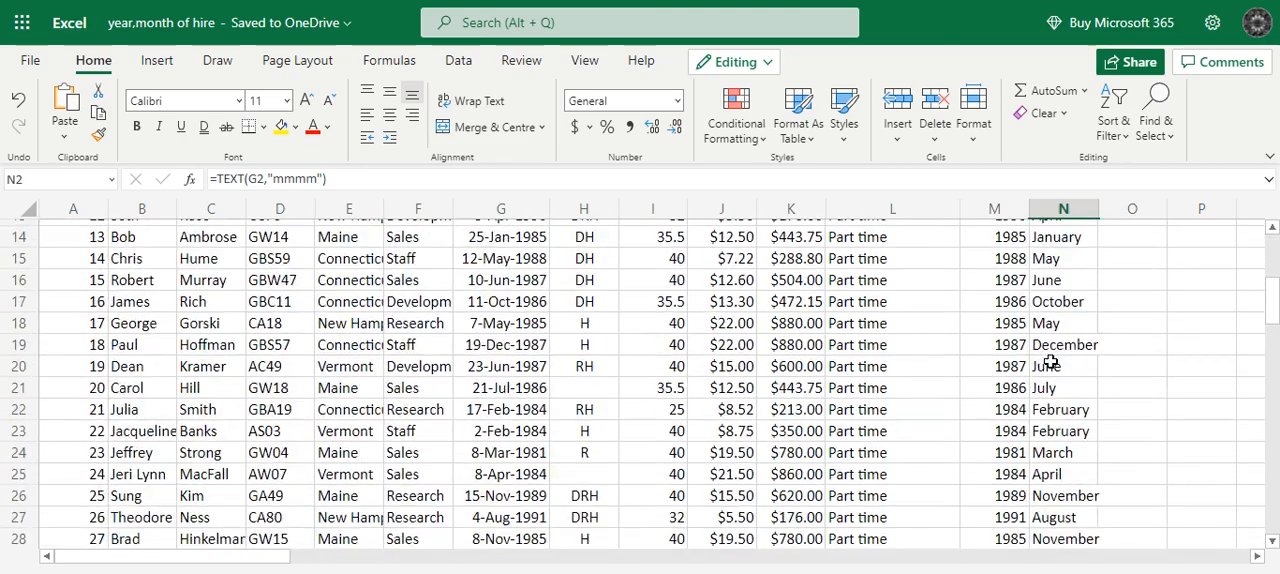
scroll(1050, 362, "down", 11)
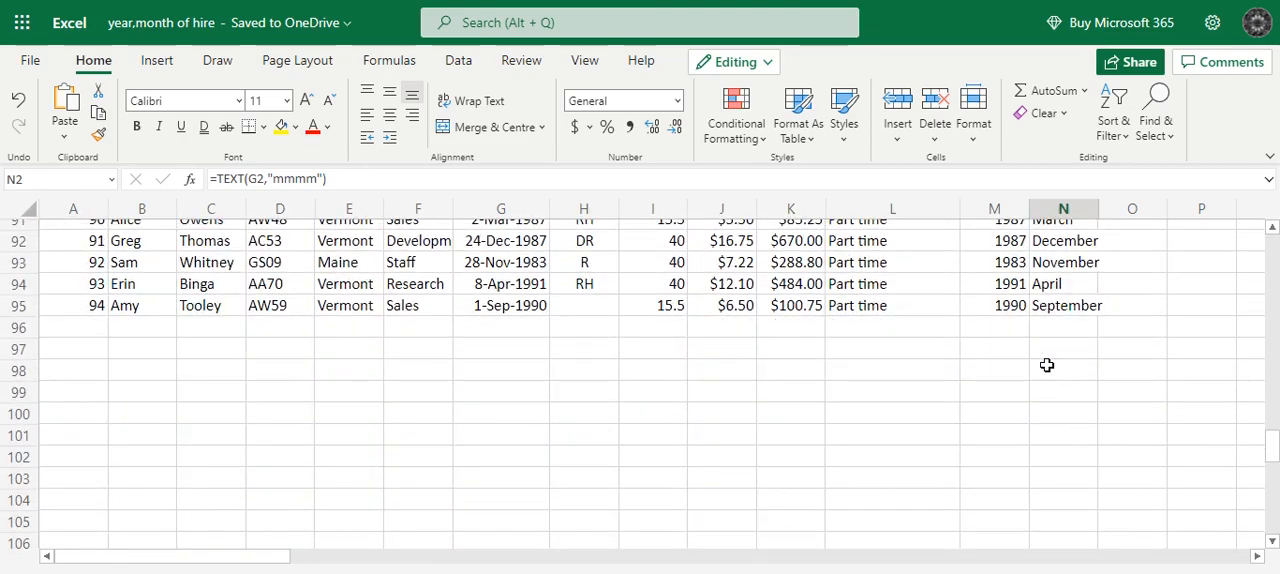
scroll(1047, 365, "up", 20)
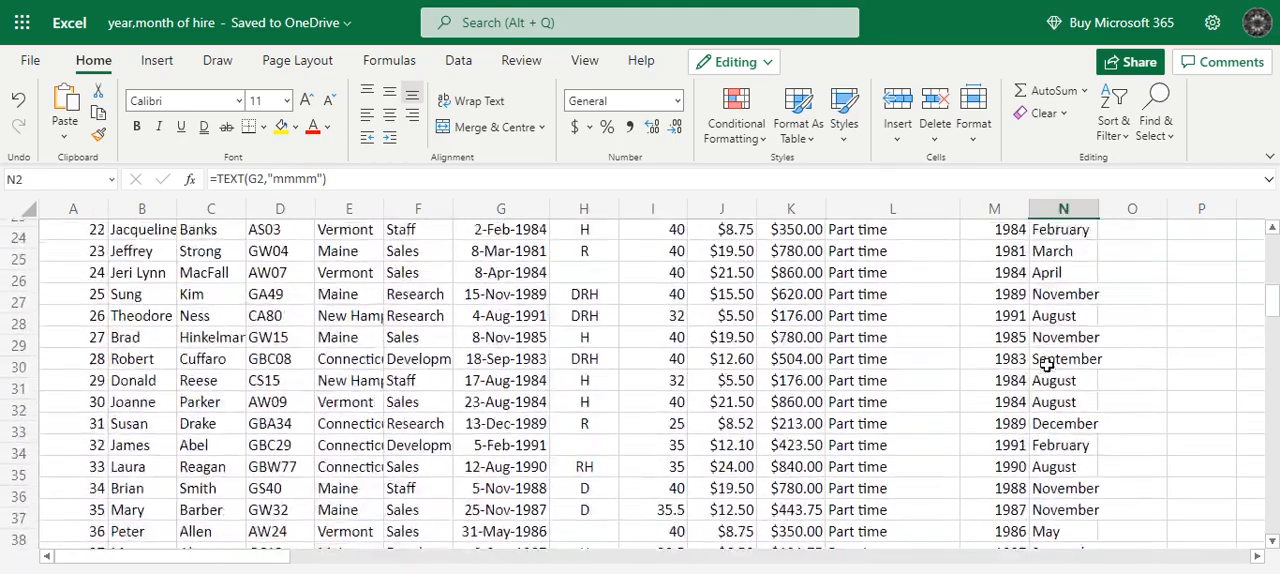
scroll(1048, 365, "up", 1)
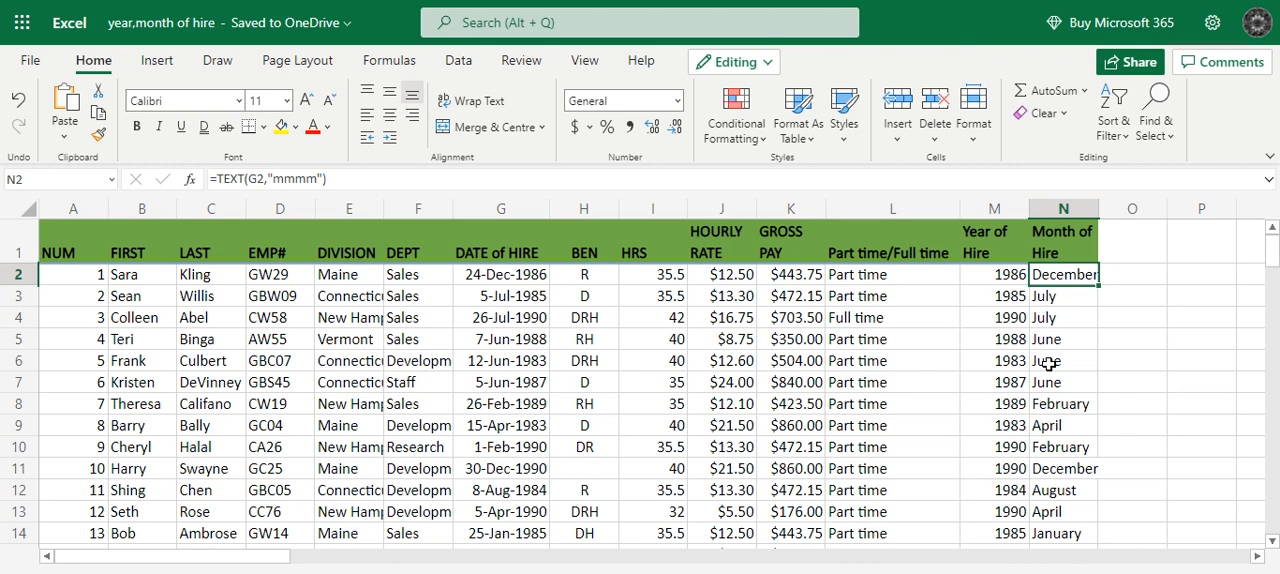
Examine the "mmmm" format code in N2's formula and the filled month cells below.
left_click(336, 181)
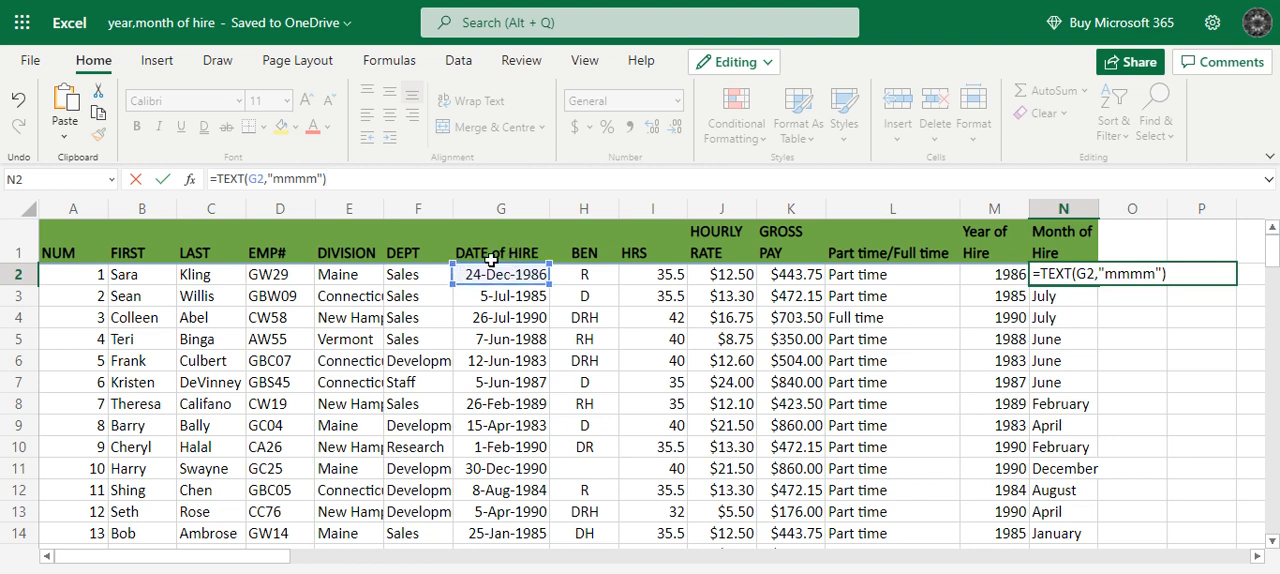
left_click_drag(318, 181, 276, 181)
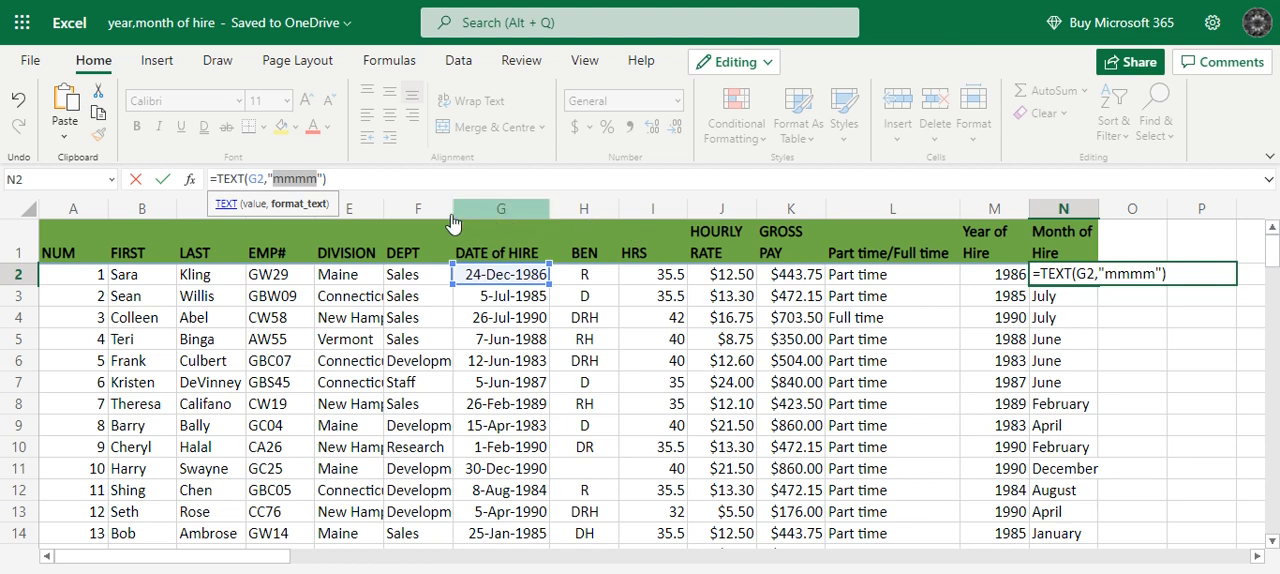
left_click(330, 179)
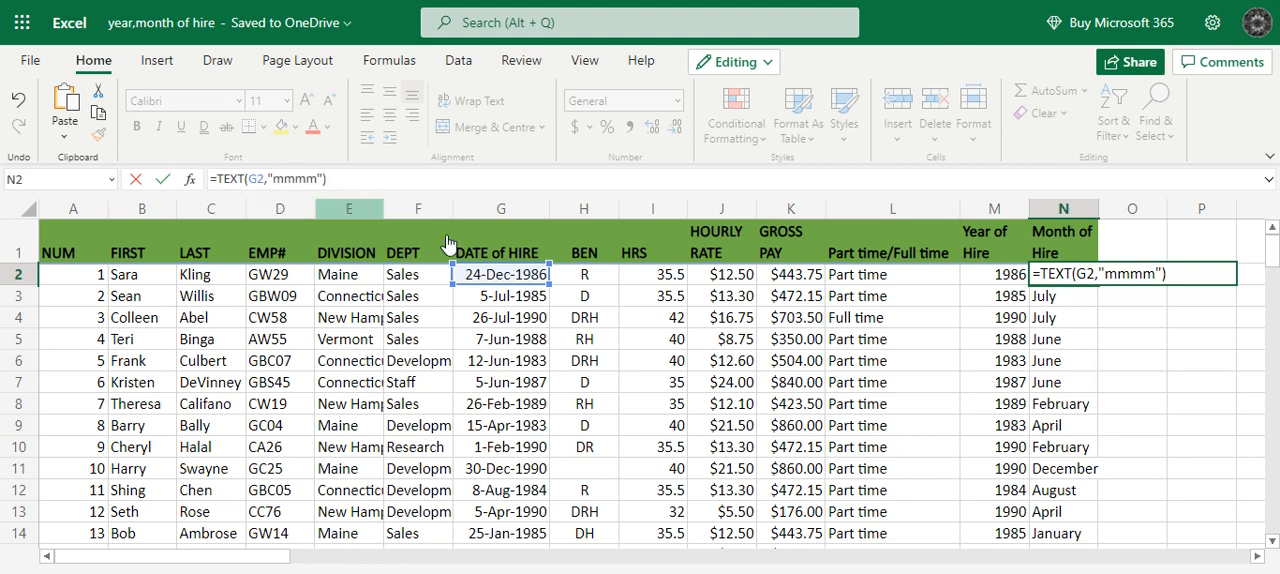
left_click(1080, 300)
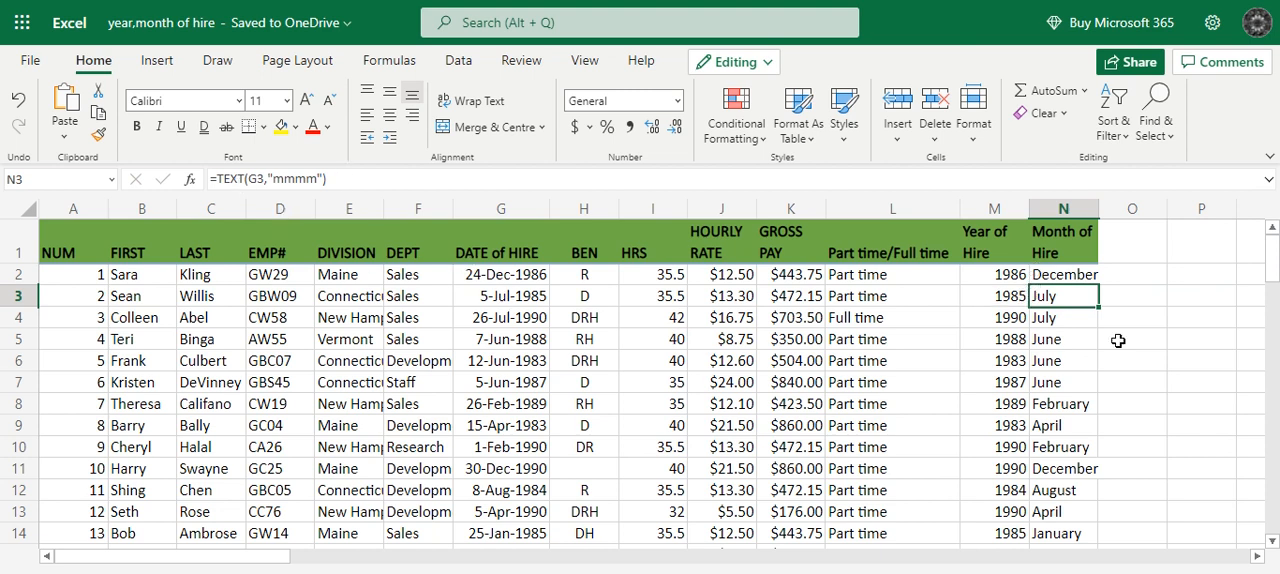
left_click(1137, 288)
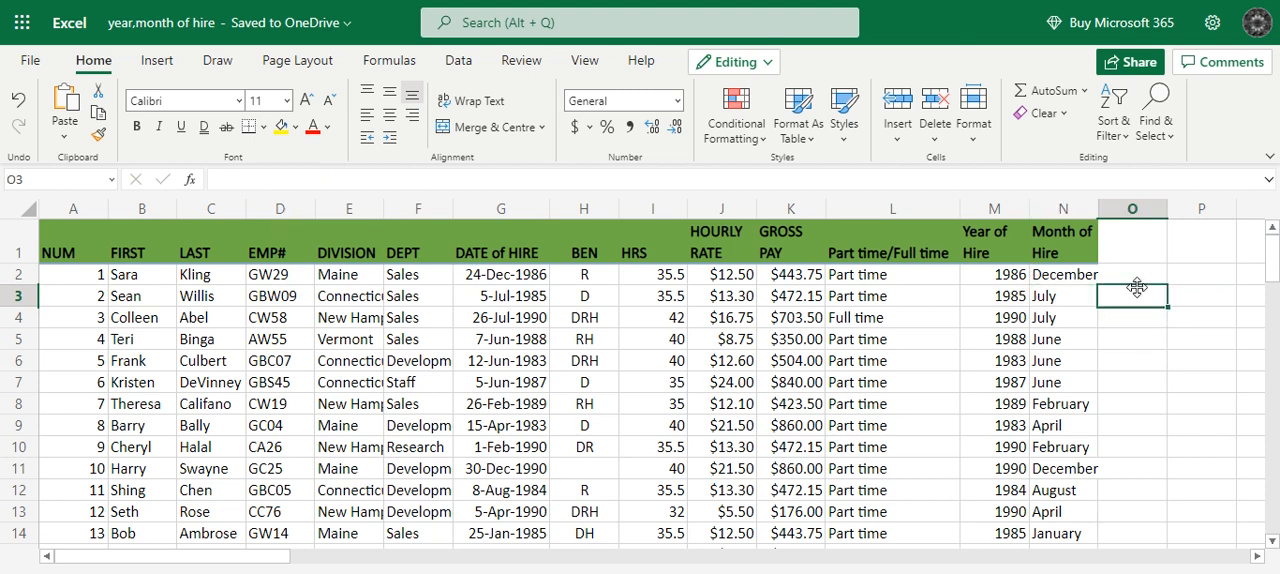